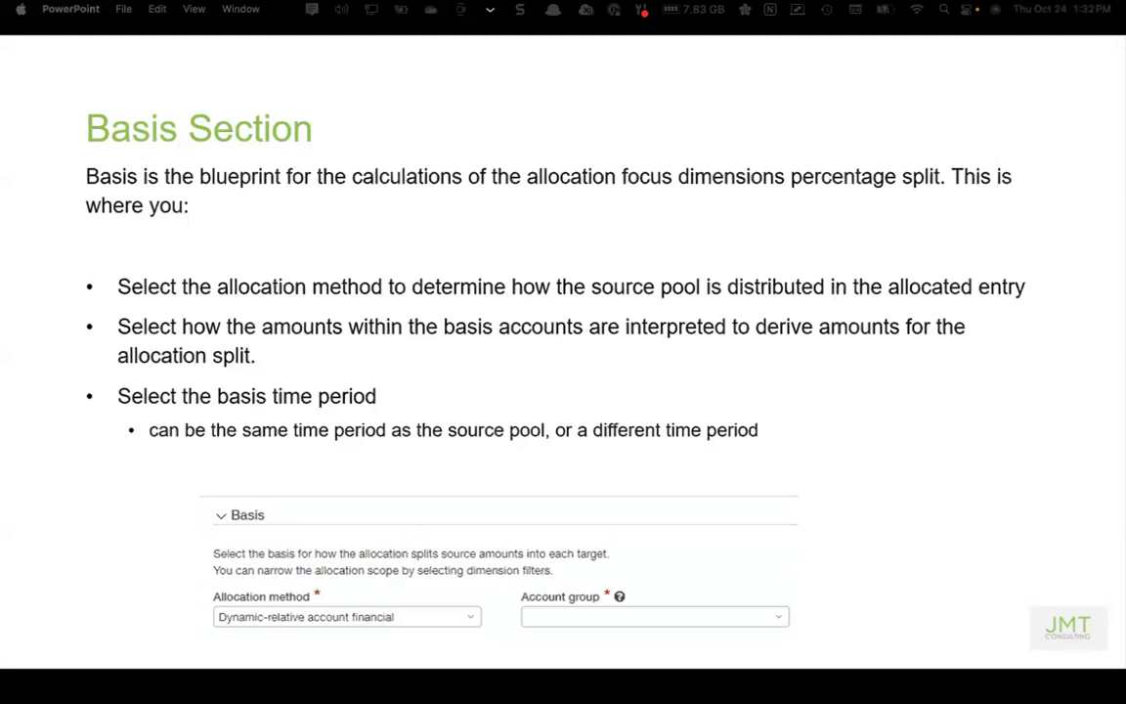
pyautogui.press('Right')
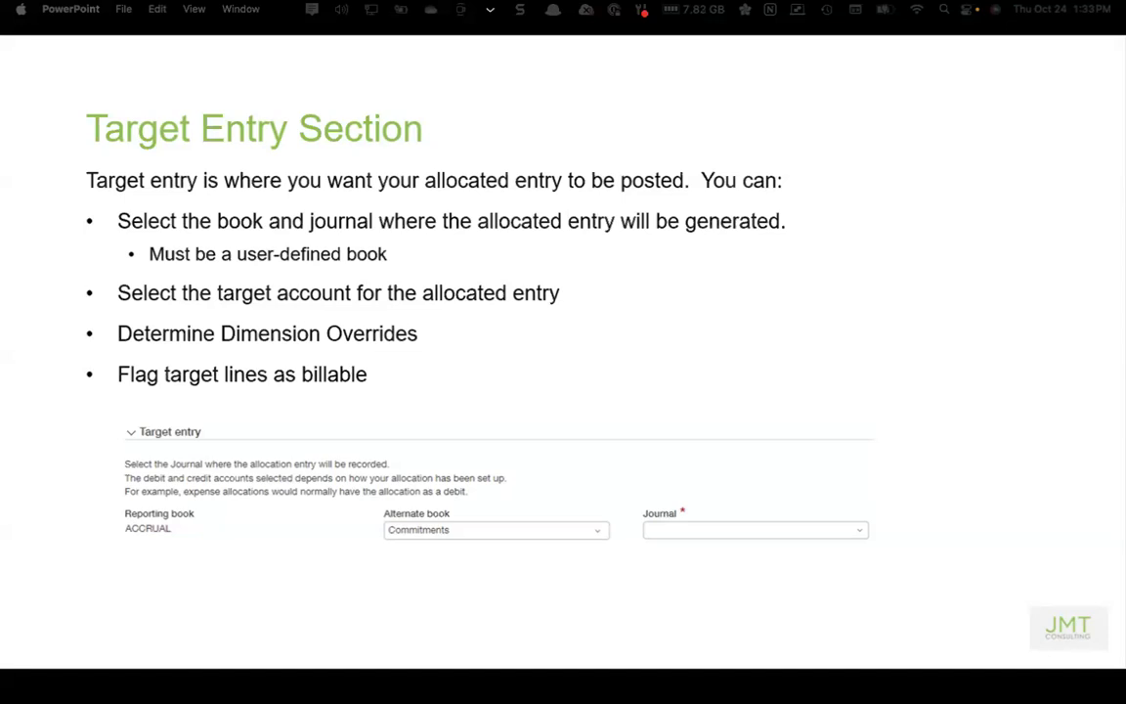
pyautogui.press('Right')
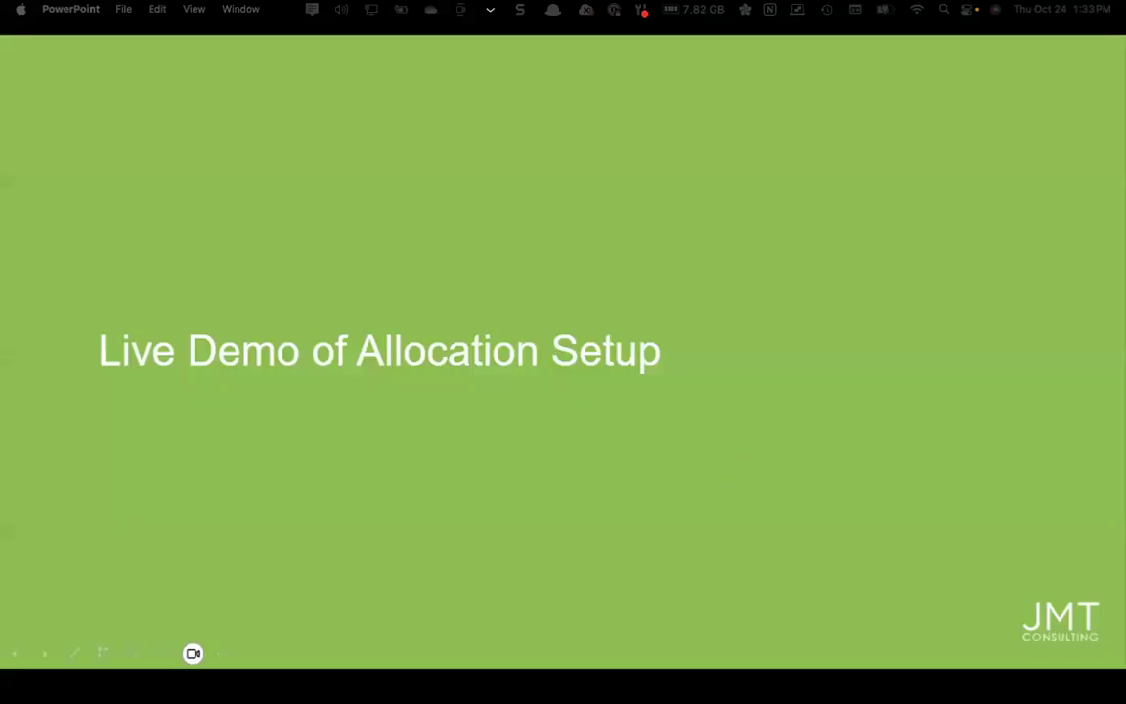
# Step: Switch to Sage Intacct in Microsoft Edge and open the Fringe Allocation account allocation definition from General Ledger for editing
pyautogui.moveTo(584, 677)
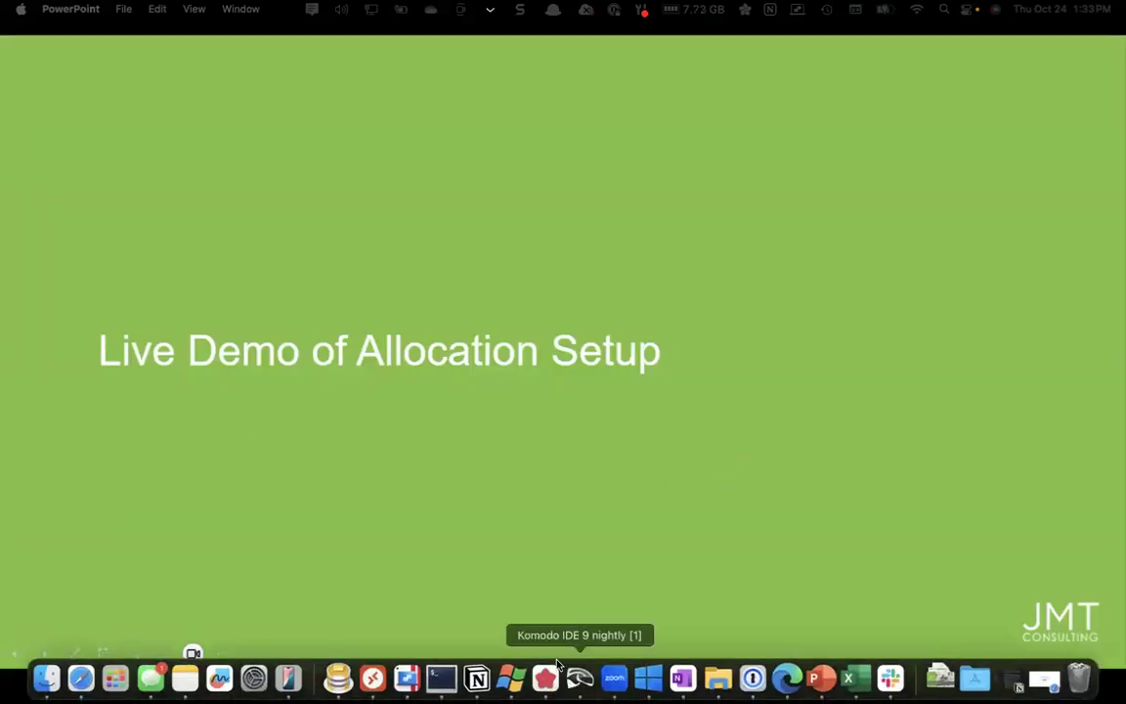
pyautogui.click(782, 676)
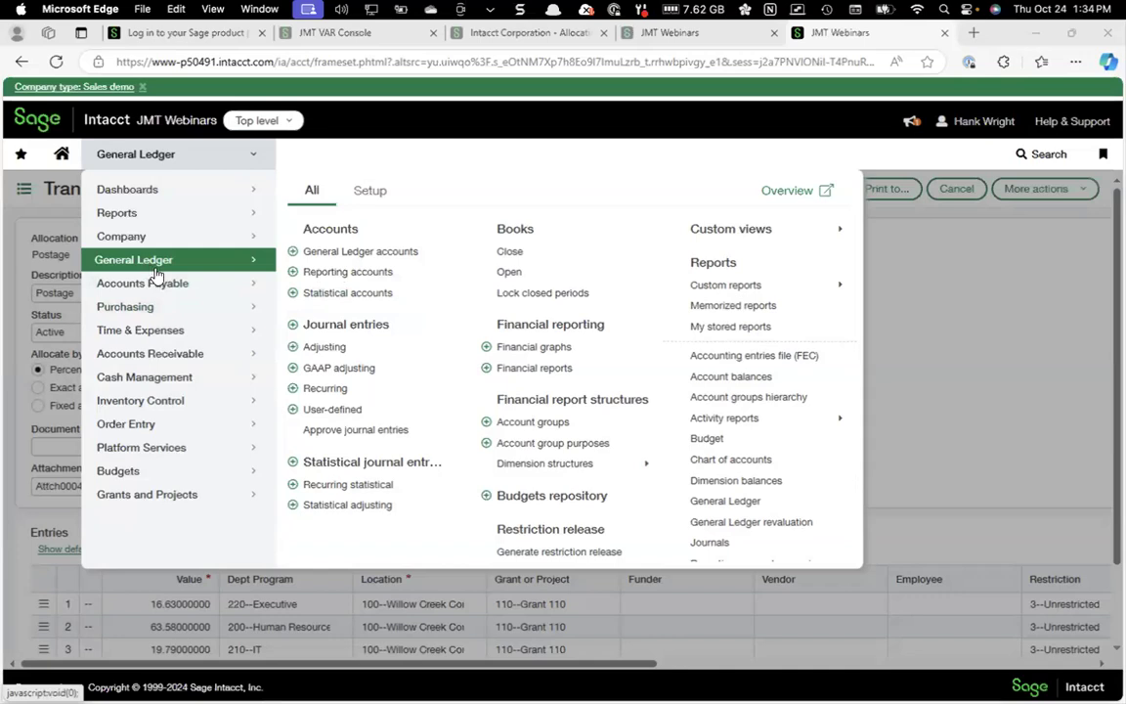
pyautogui.click(375, 192)
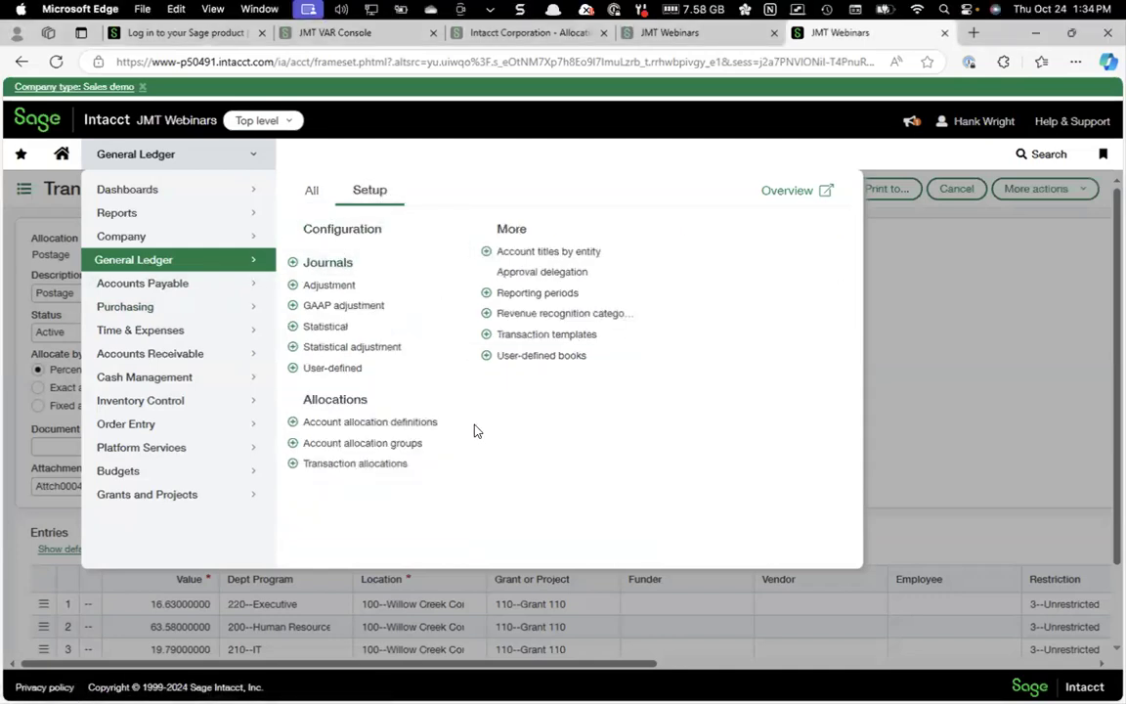
pyautogui.click(404, 426)
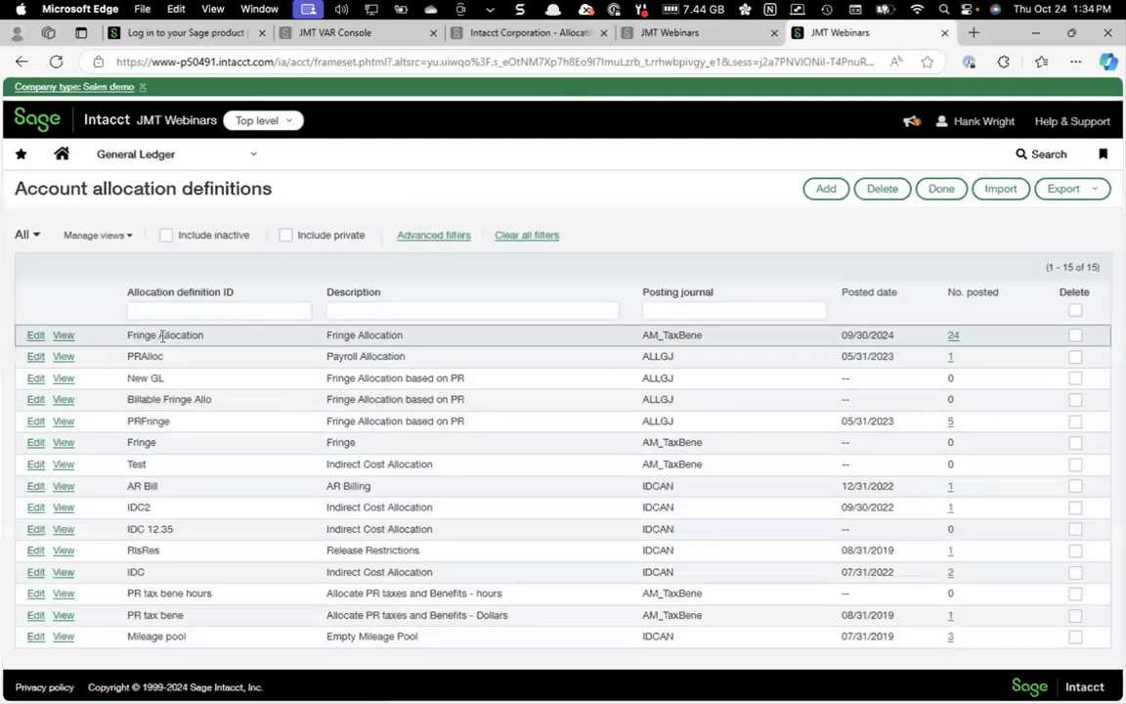
pyautogui.click(32, 336)
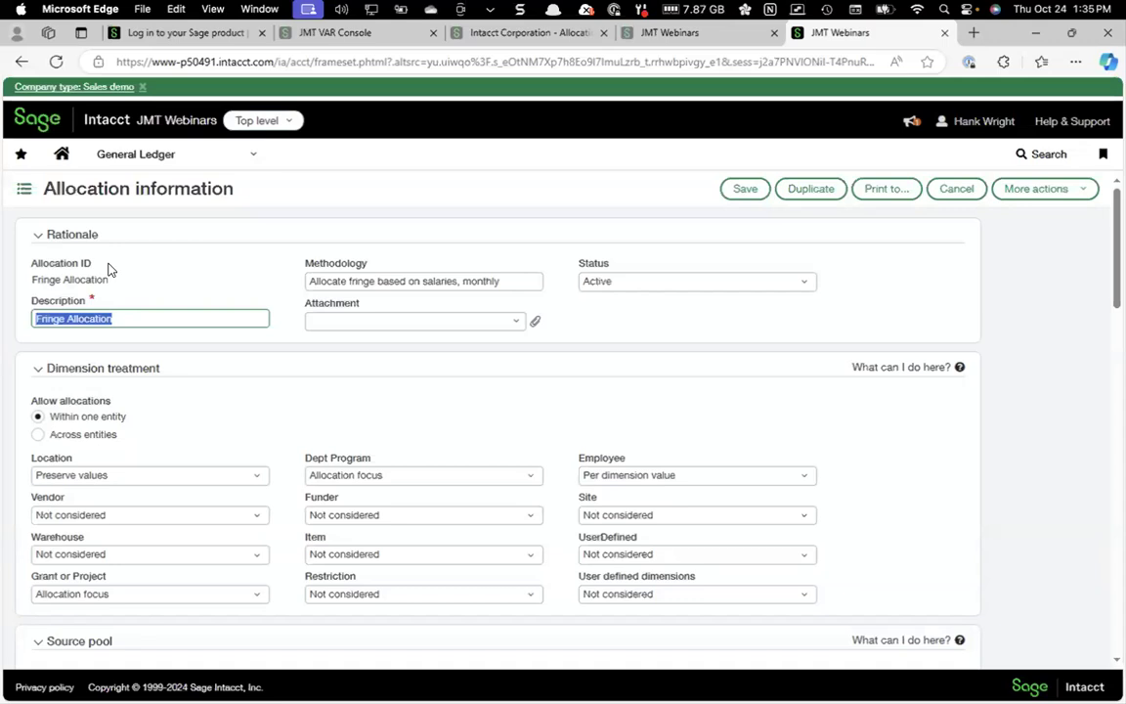
# Step: Review the dimension treatment of the allocation, including the treatment options offered for Location
pyautogui.scroll(-3, 181, 391)
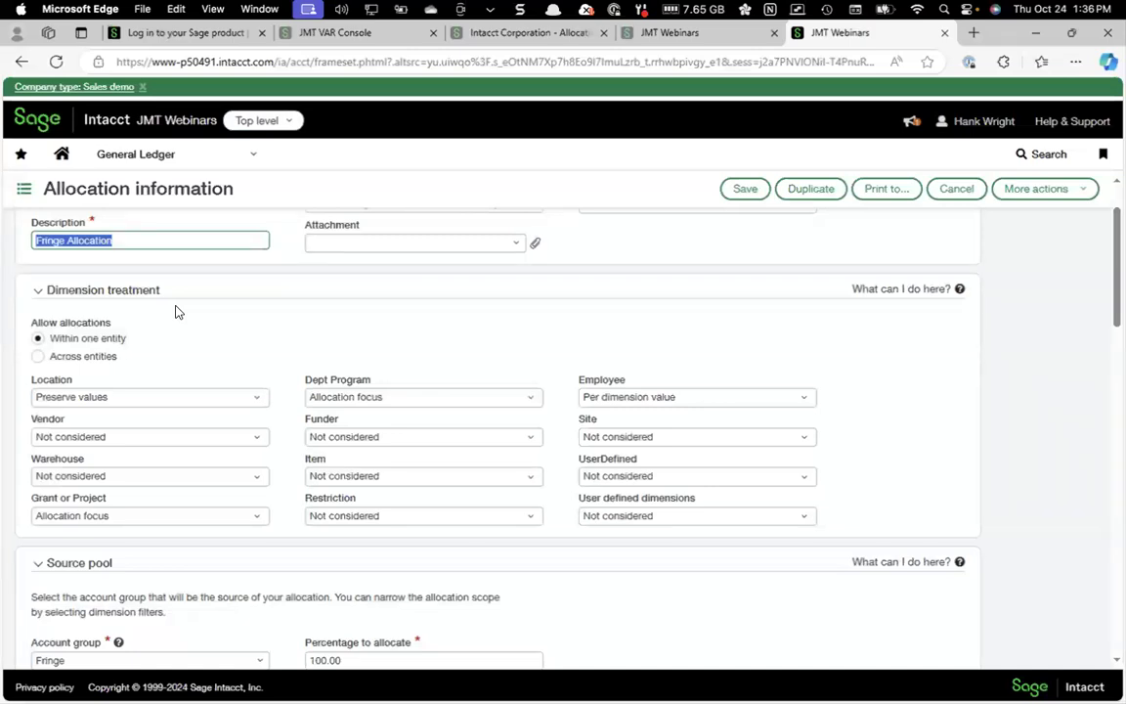
pyautogui.click(254, 400)
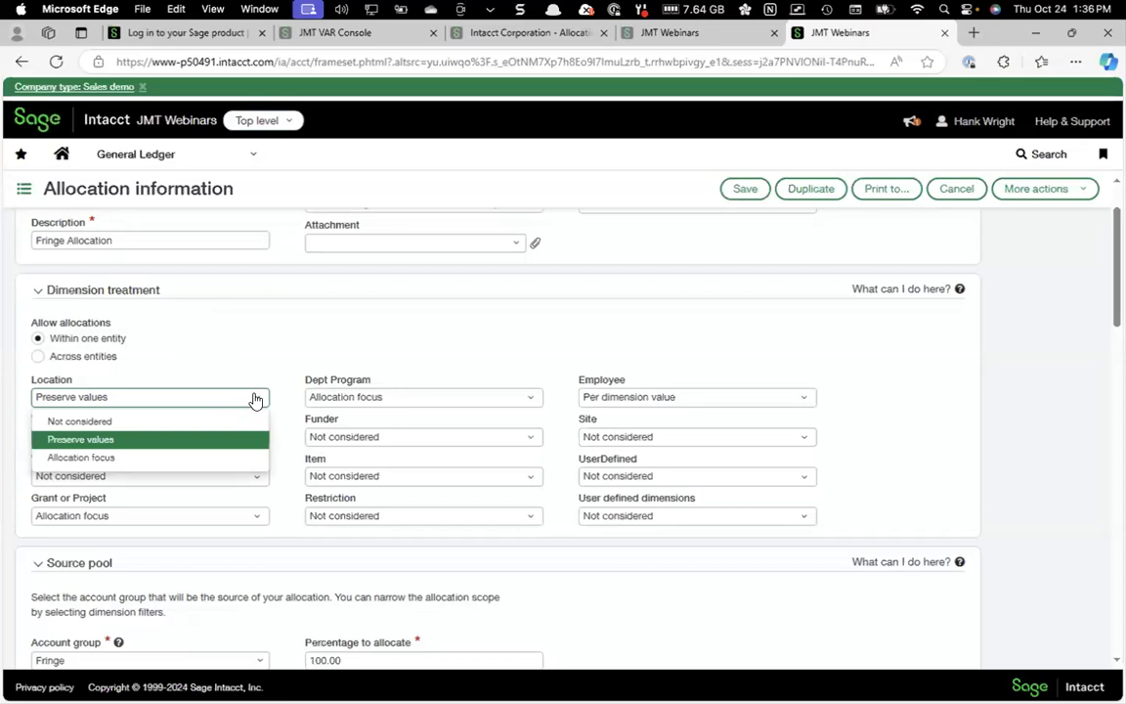
pyautogui.click(248, 354)
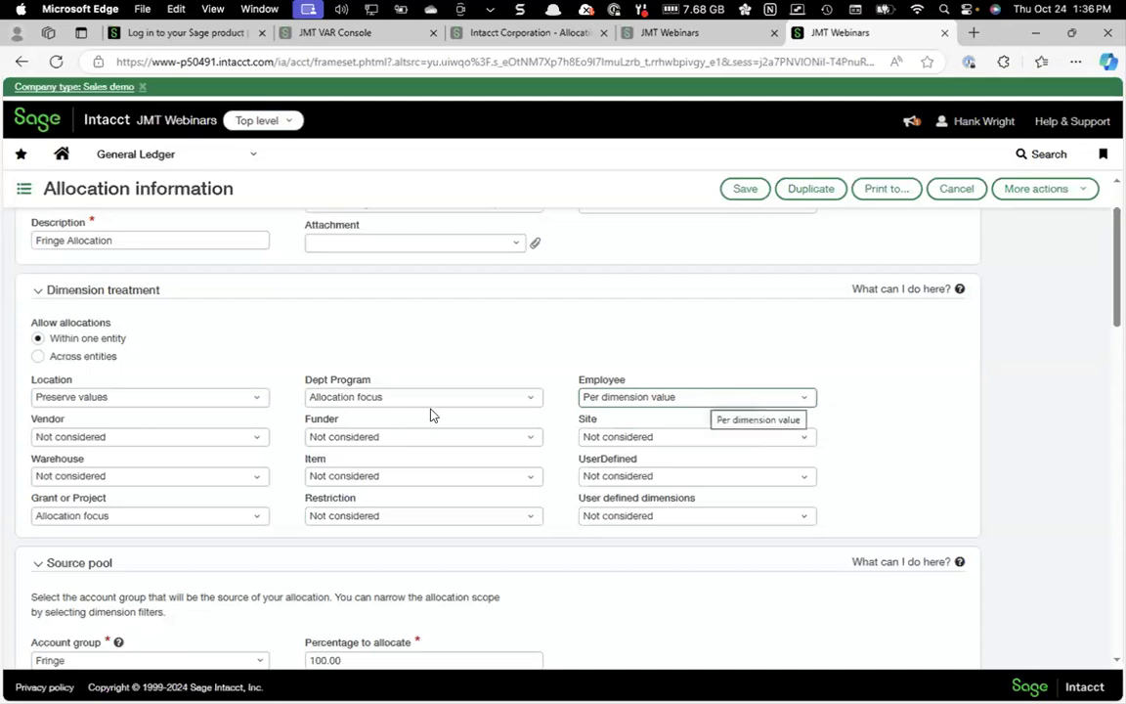
# Step: Examine the source pool settings, including the account group choices, percentage to allocate and time period
pyautogui.scroll(-2, 432, 416)
pyautogui.scroll(-5, 431, 415)
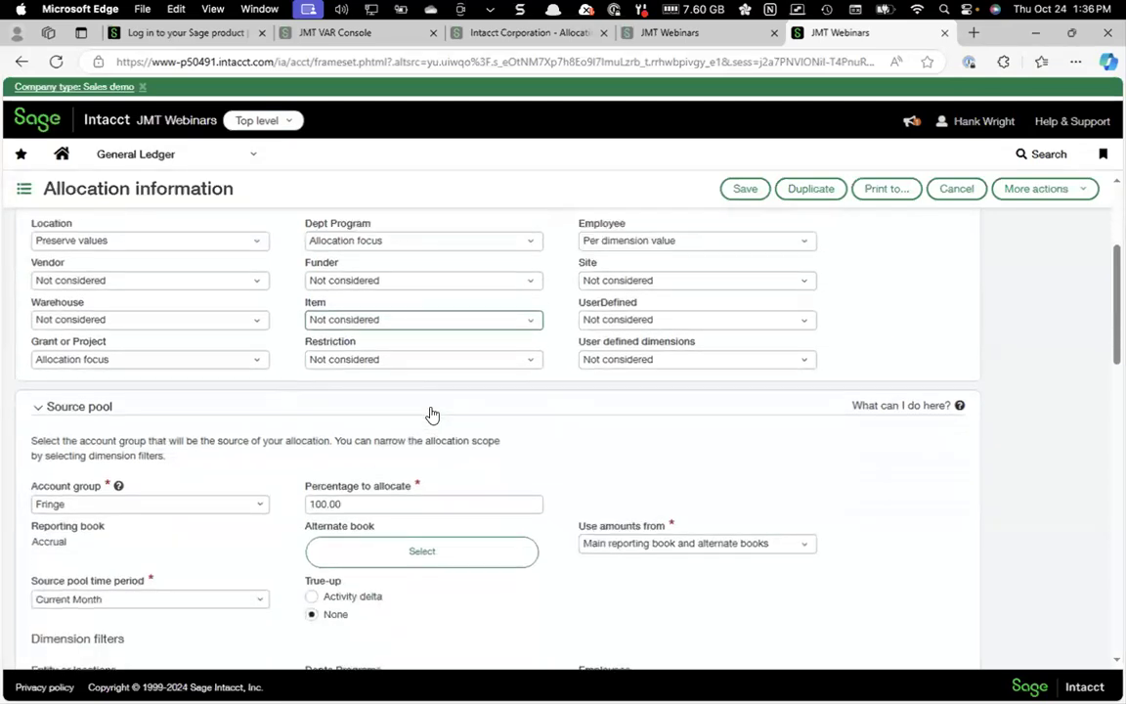
pyautogui.scroll(2, 431, 416)
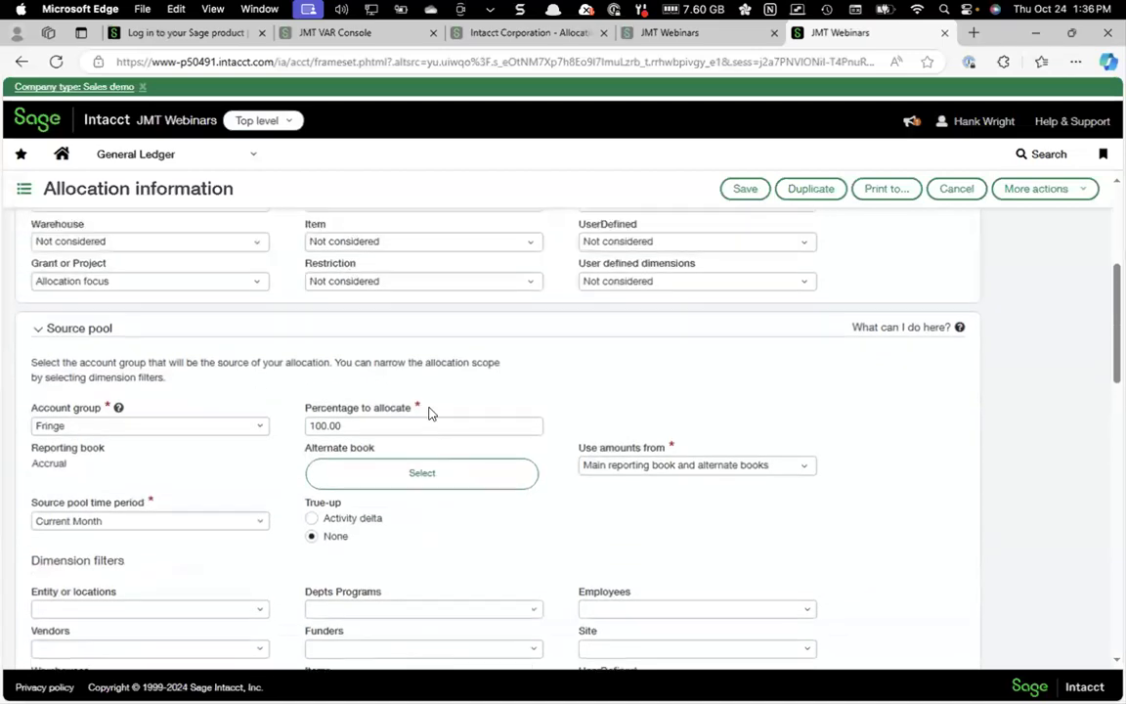
pyautogui.scroll(-2, 356, 397)
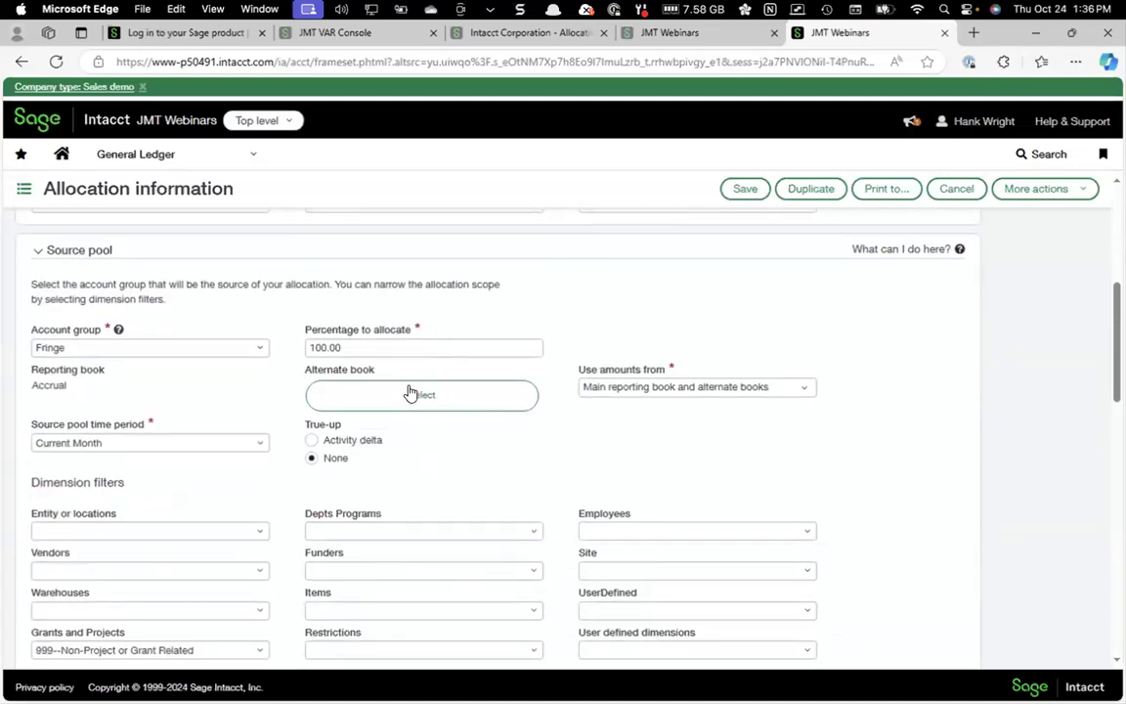
pyautogui.click(260, 352)
pyautogui.click(105, 347)
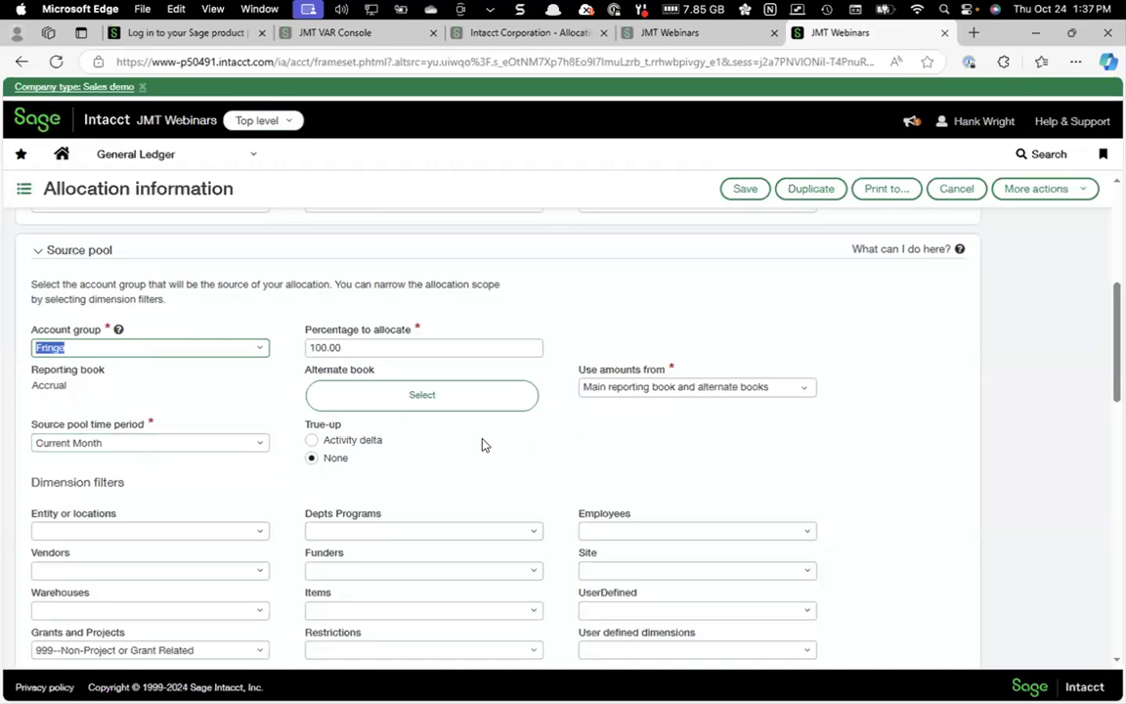
# Step: Review the source pool's dimension filters and the basis settings, checking the available accumulation options
pyautogui.scroll(-5, 327, 414)
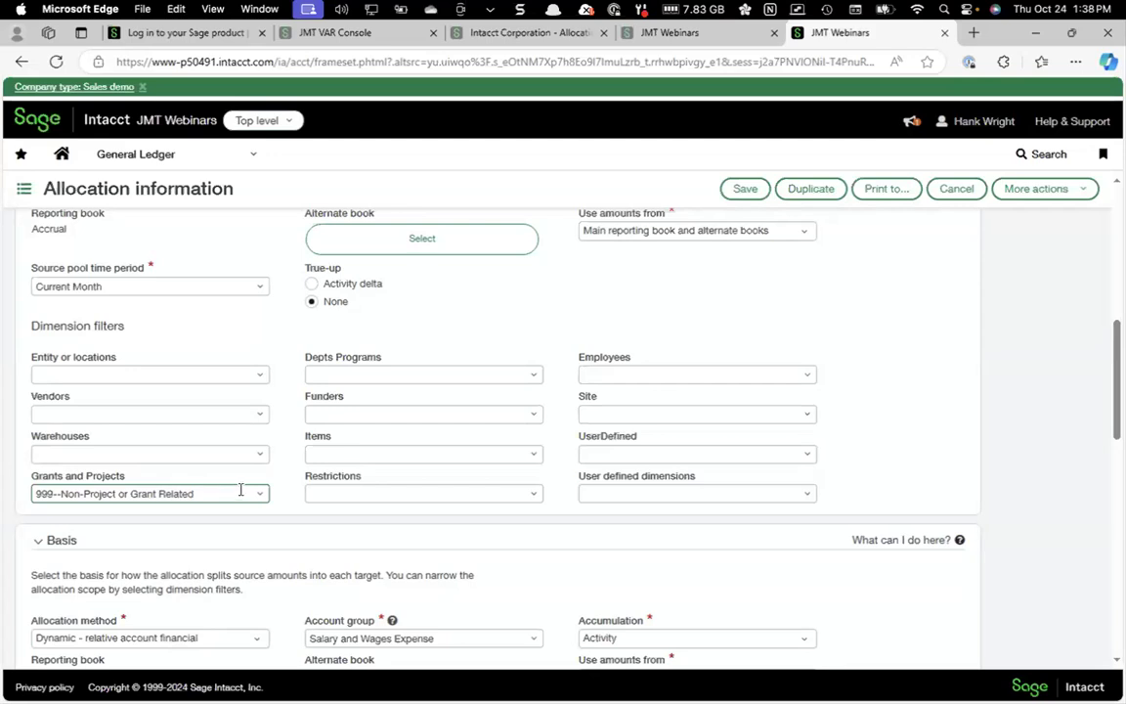
pyautogui.scroll(-3, 242, 492)
pyautogui.scroll(-1, 243, 486)
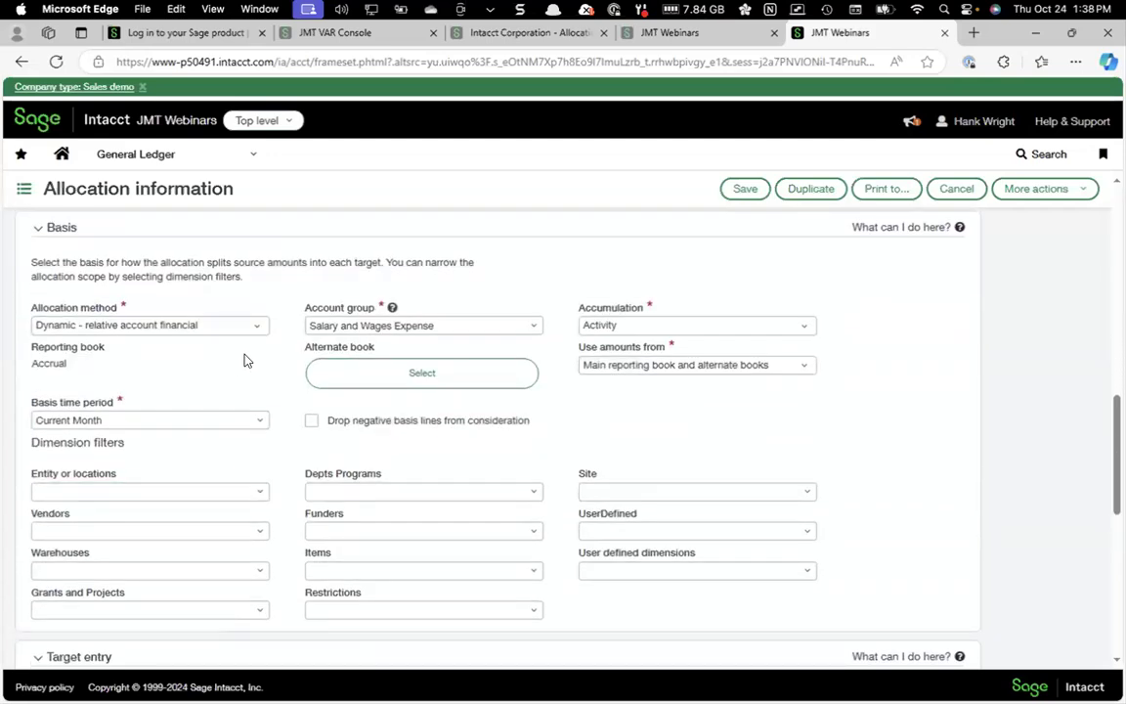
pyautogui.scroll(1, 156, 362)
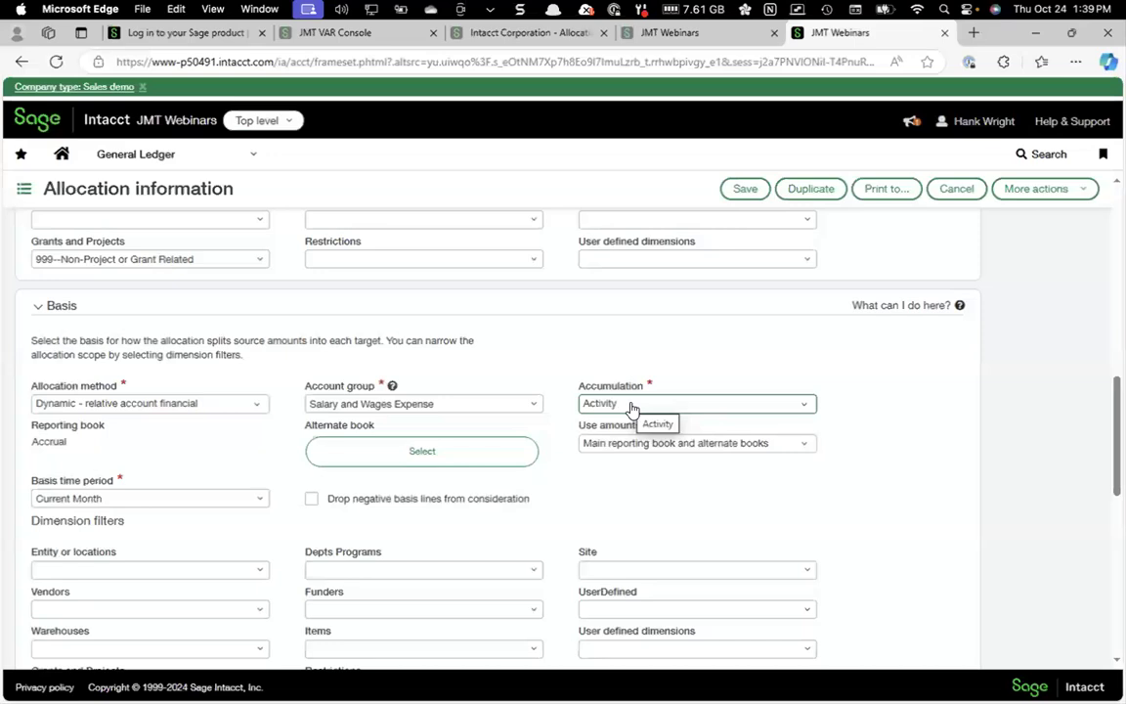
pyautogui.click(804, 409)
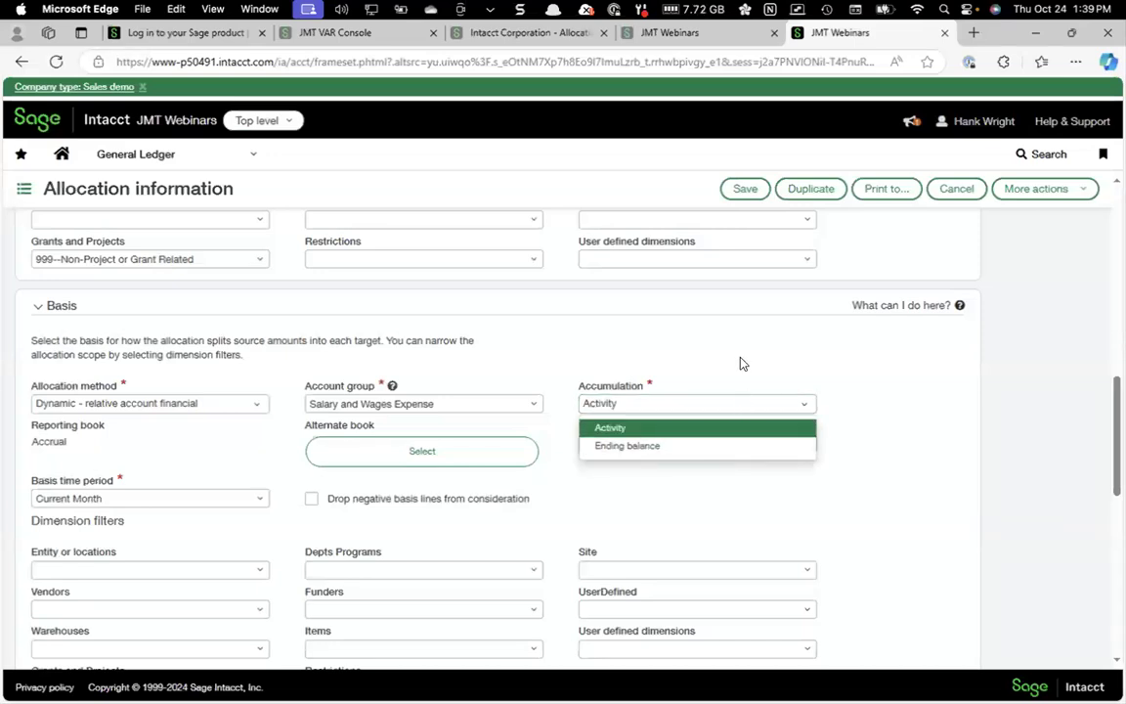
pyautogui.click(695, 426)
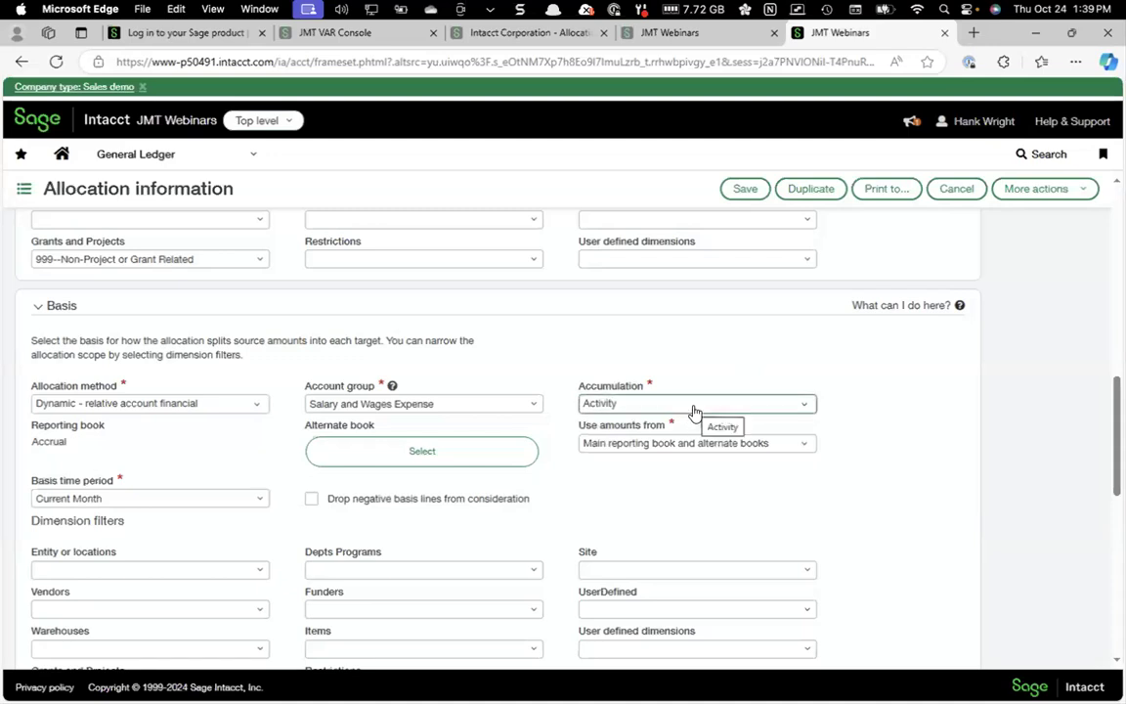
# Step: Examine the target entry settings, including the journal and alternate book choices, destination account and reversing source pool
pyautogui.scroll(-3, 589, 485)
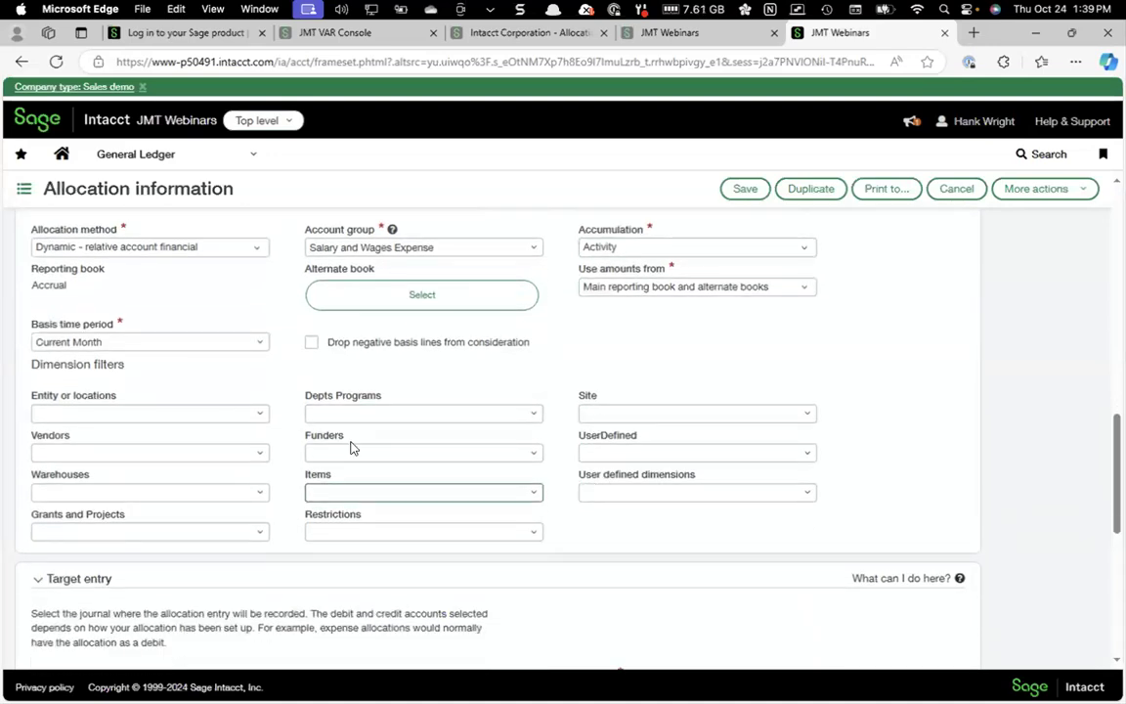
pyautogui.scroll(-5, 350, 453)
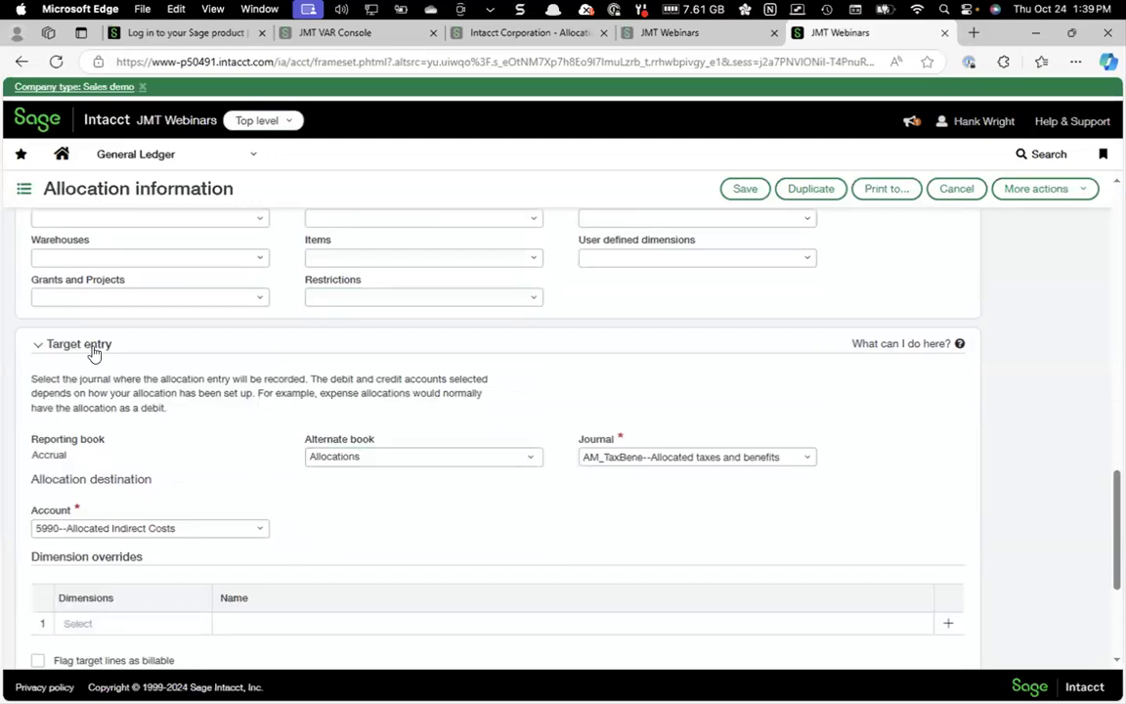
pyautogui.scroll(-3, 133, 390)
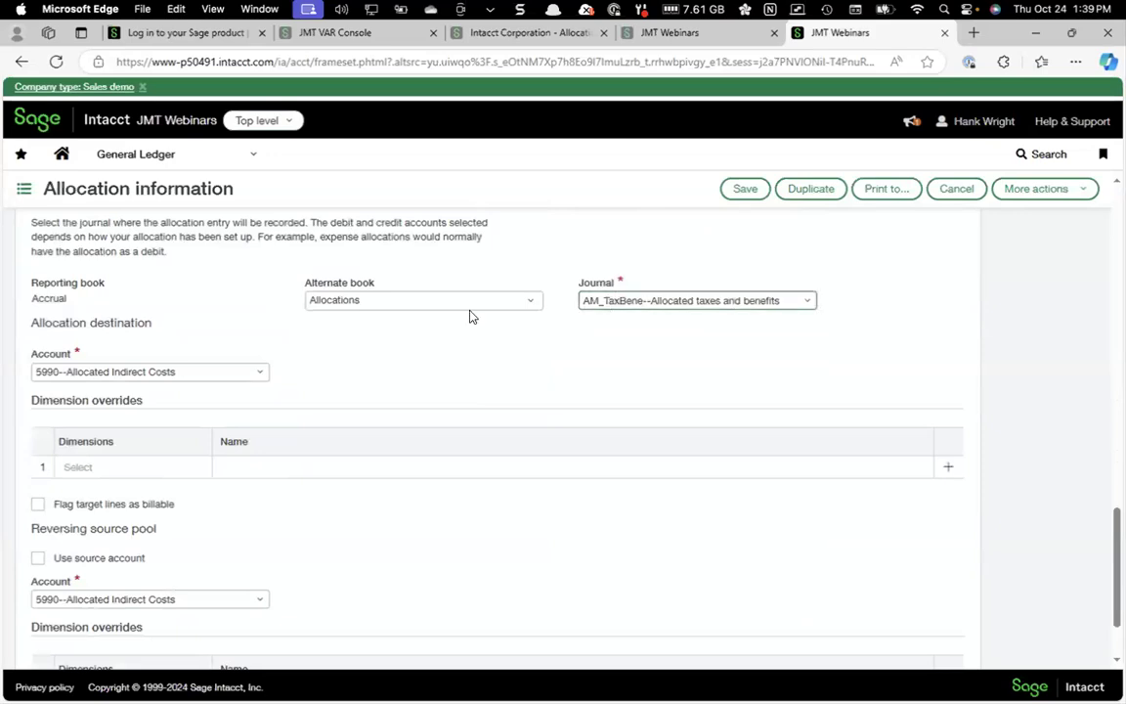
pyautogui.click(803, 305)
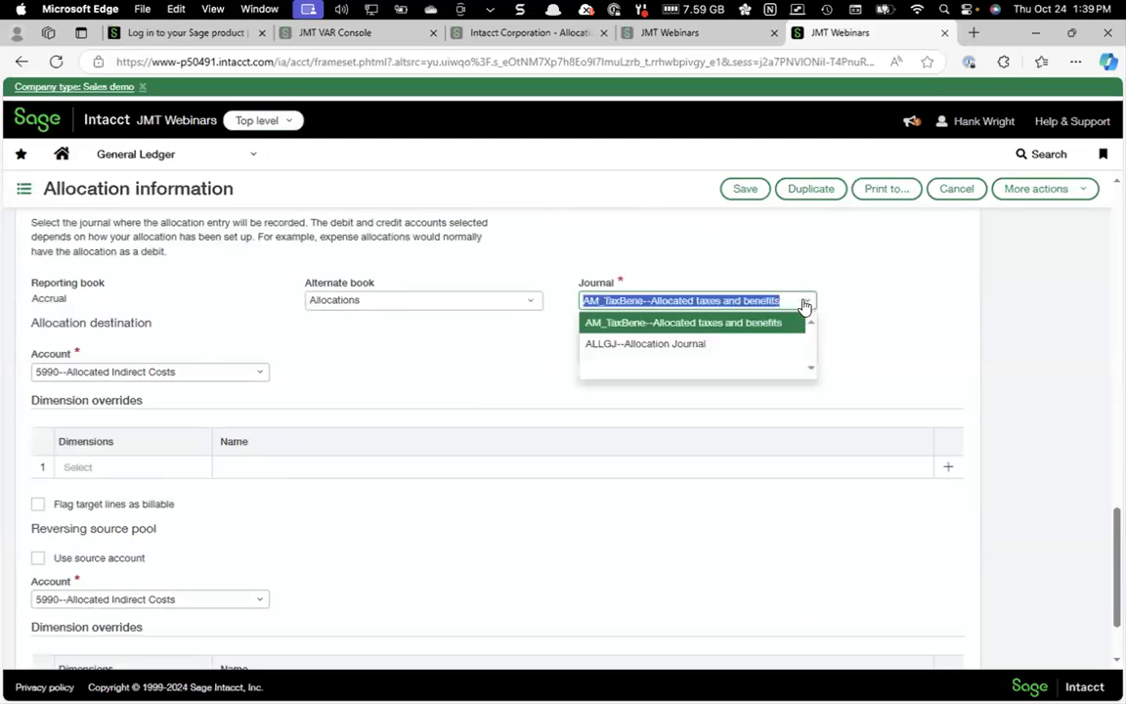
pyautogui.click(803, 305)
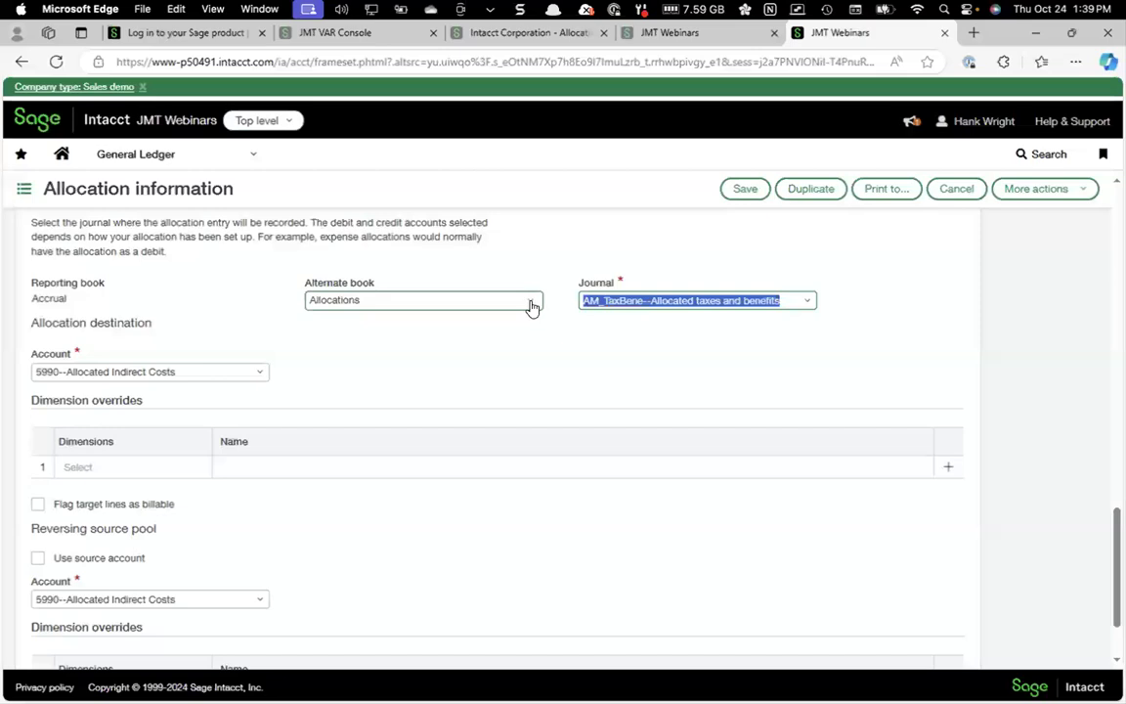
pyautogui.click(532, 305)
pyautogui.click(532, 305)
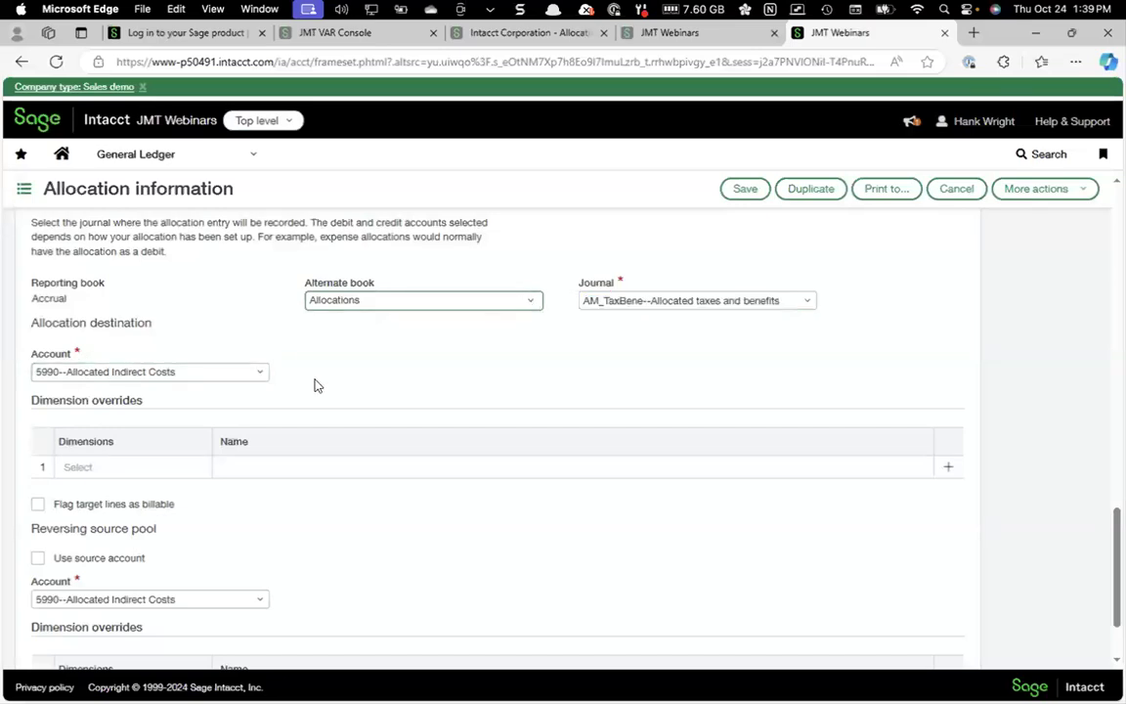
pyautogui.scroll(-2, 314, 384)
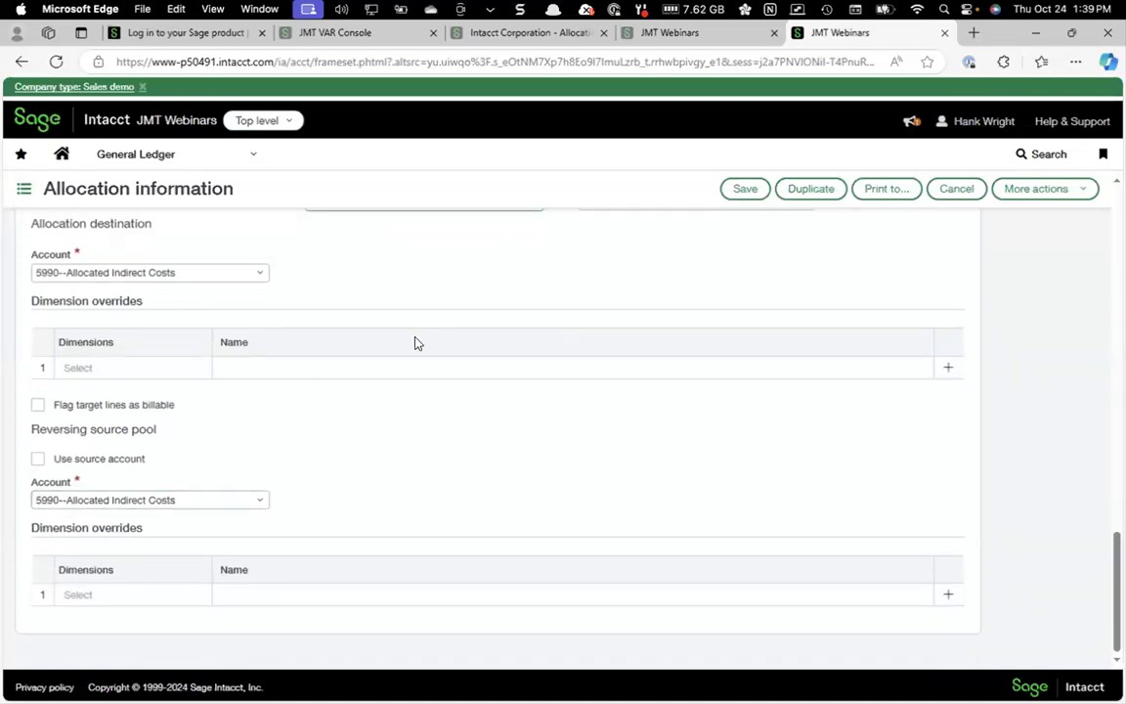
# Step: Close the Fringe Allocation definition without saving and return to the list of definitions
pyautogui.scroll(10, 417, 342)
pyautogui.scroll(3, 415, 341)
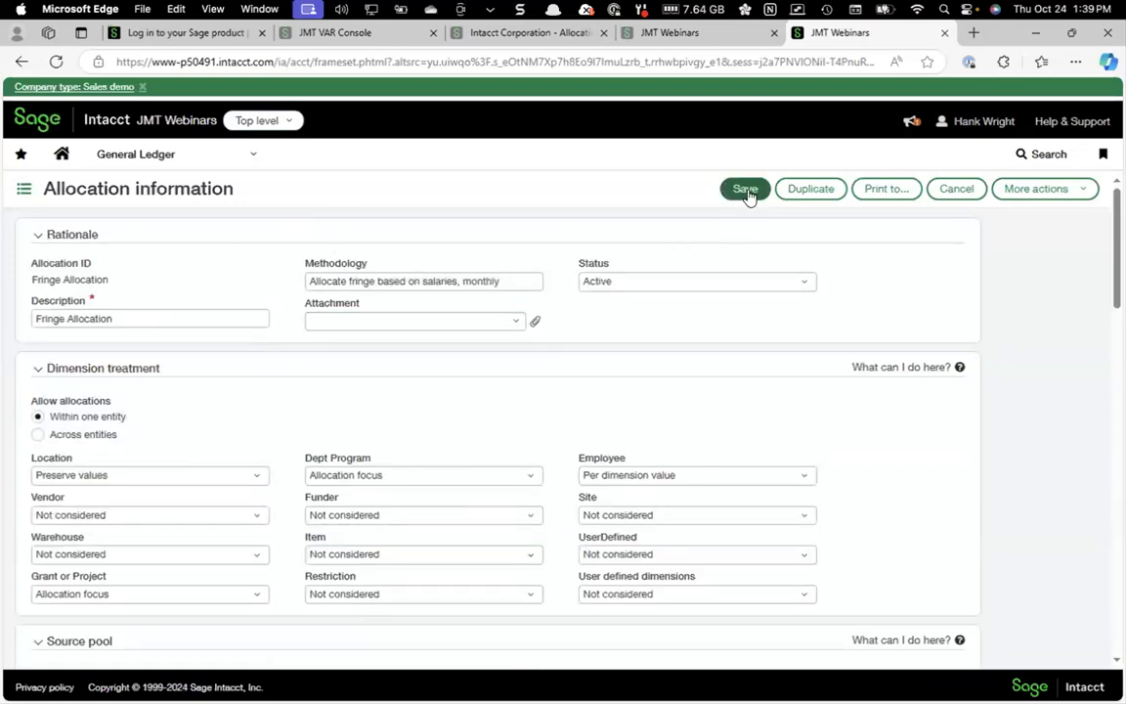
pyautogui.click(954, 190)
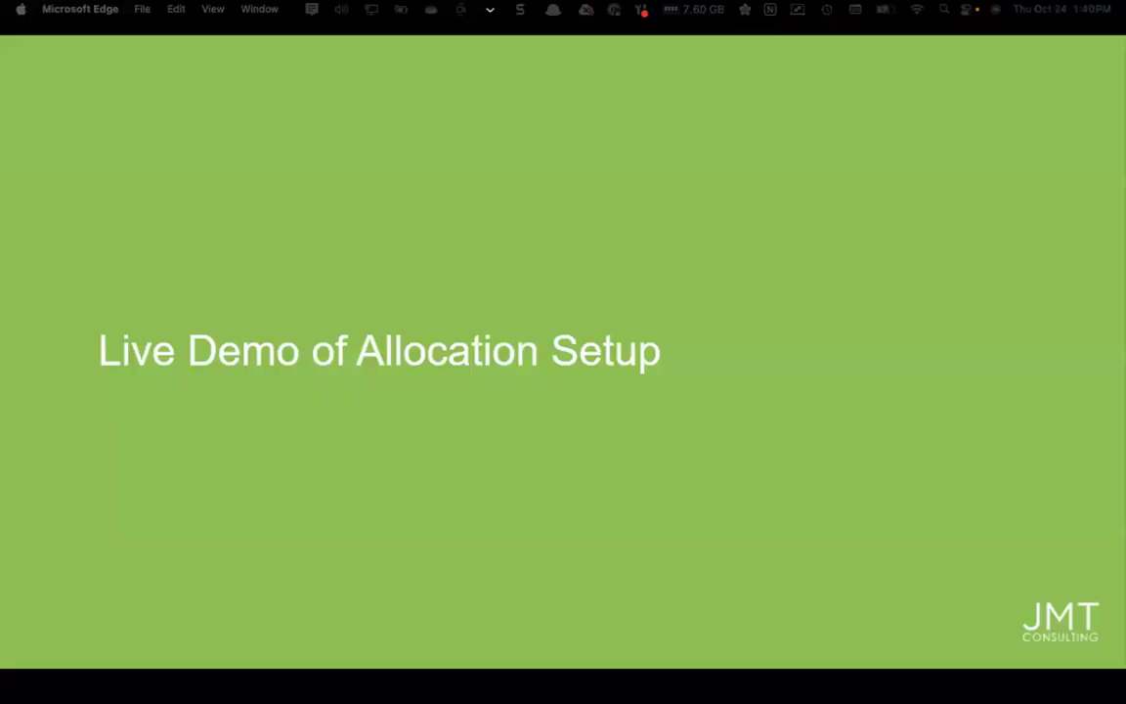
pyautogui.press('Right')
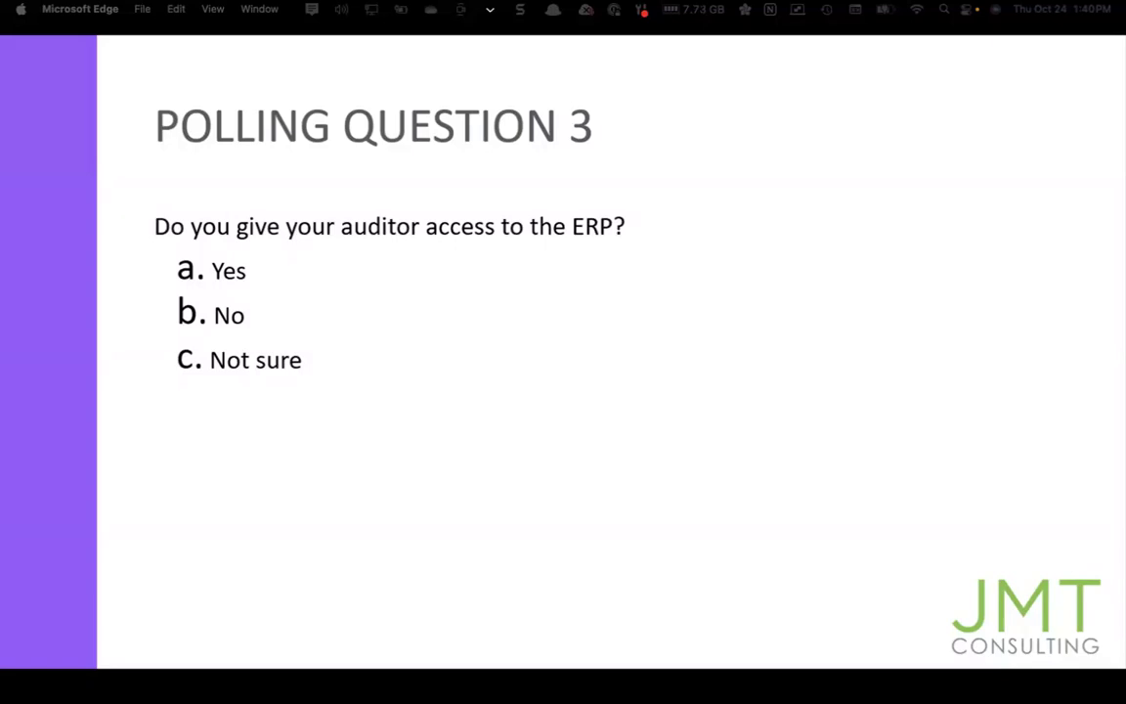
pyautogui.press('Right')
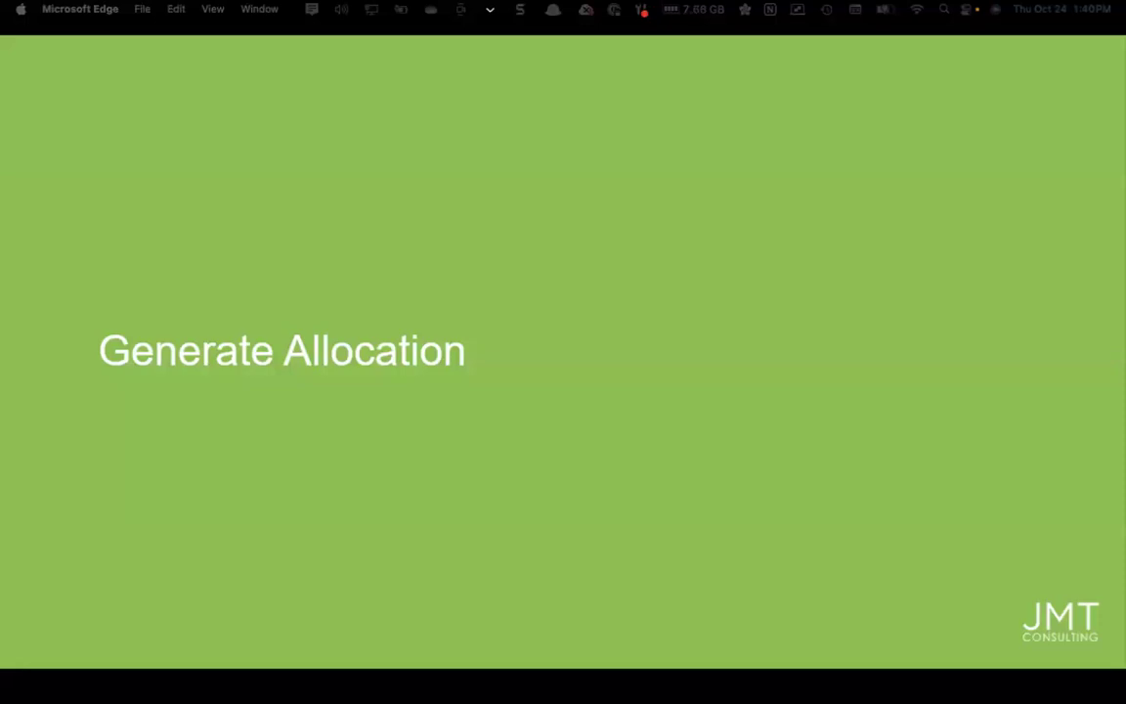
pyautogui.press('Left')
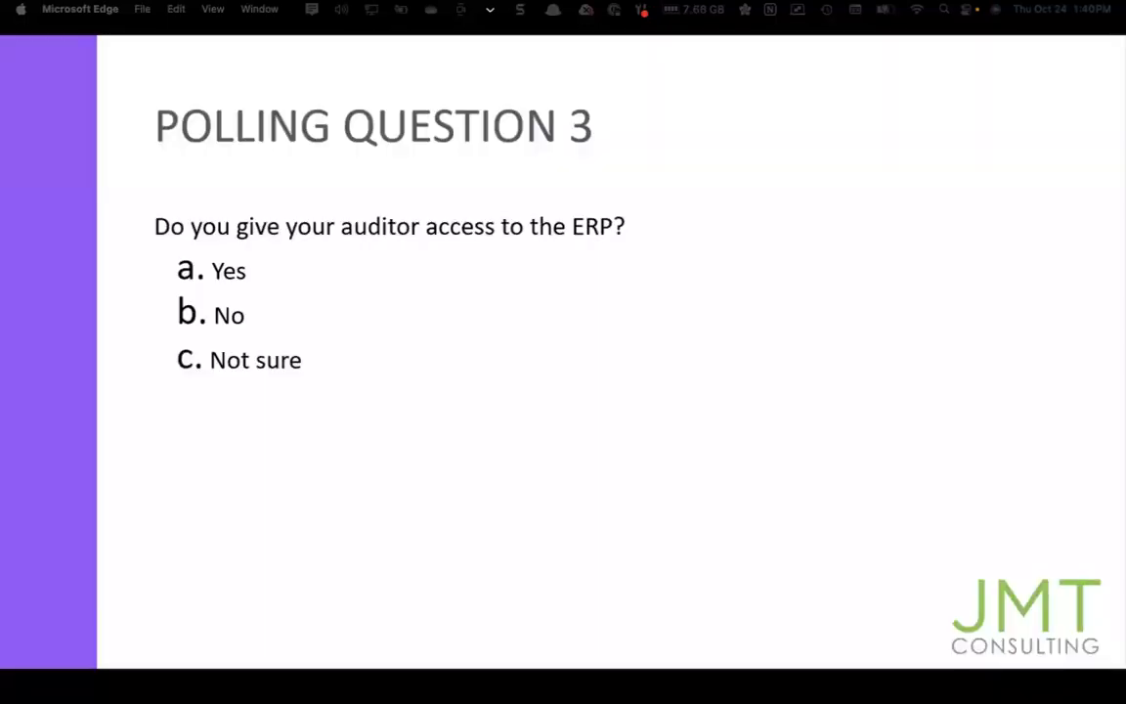
pyautogui.moveTo(718, 700)
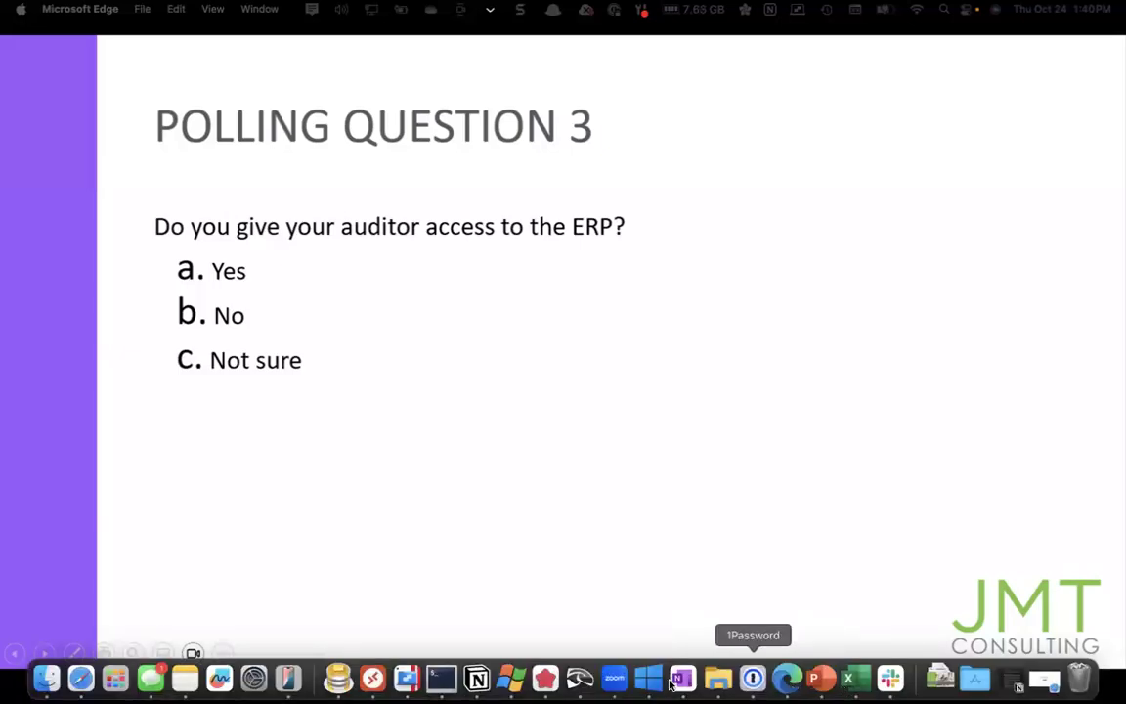
pyautogui.click(784, 682)
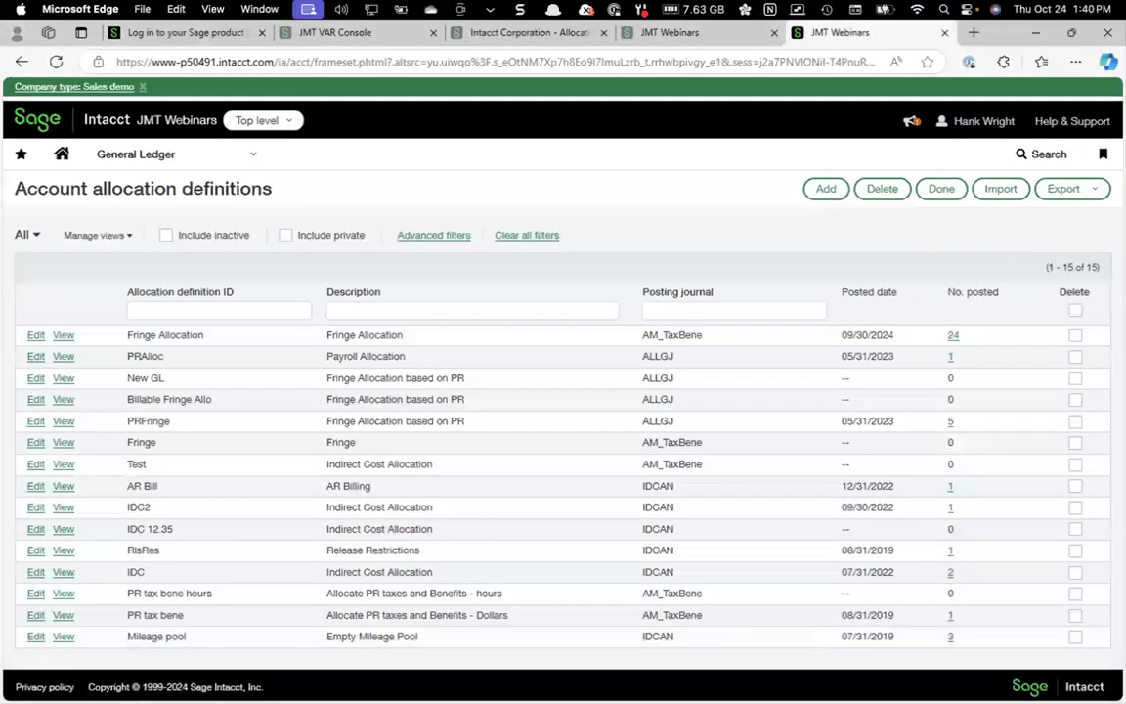
pyautogui.press('super+Tab')
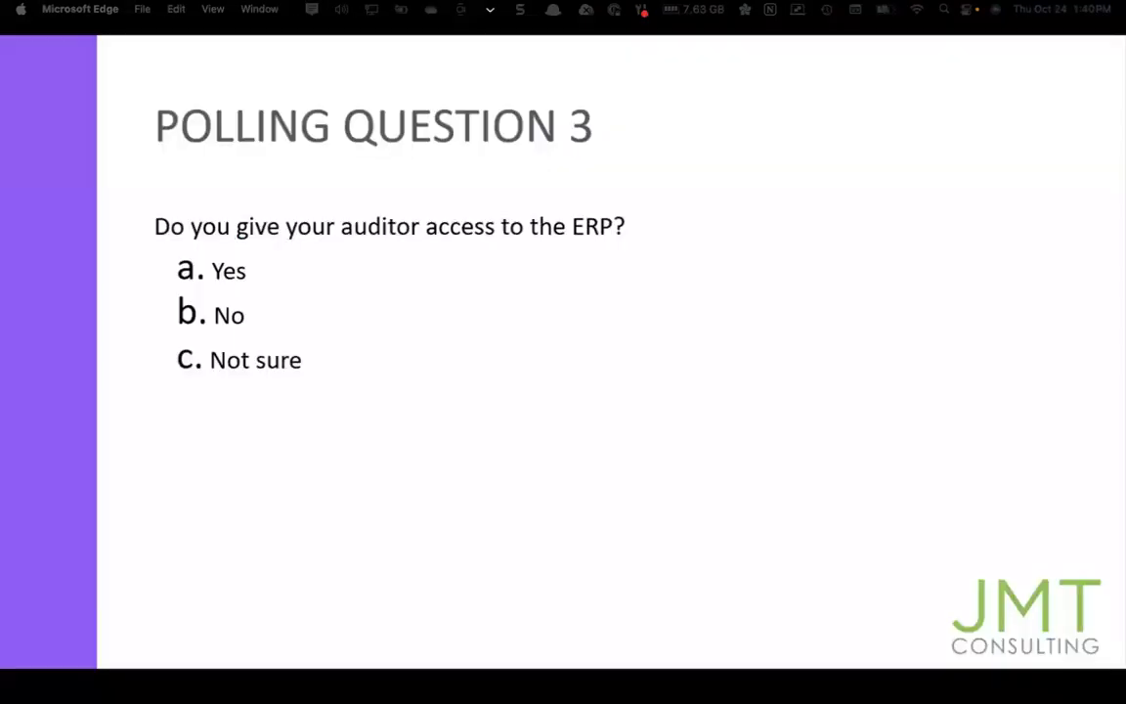
pyautogui.press('Right')
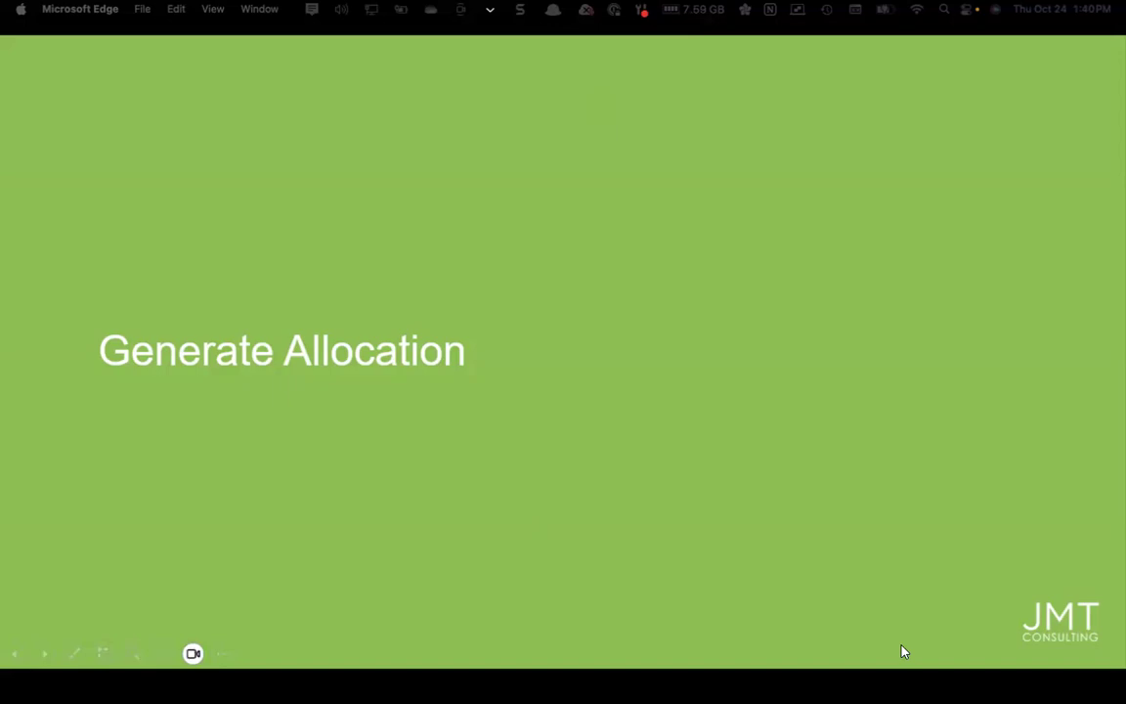
pyautogui.press('Right')
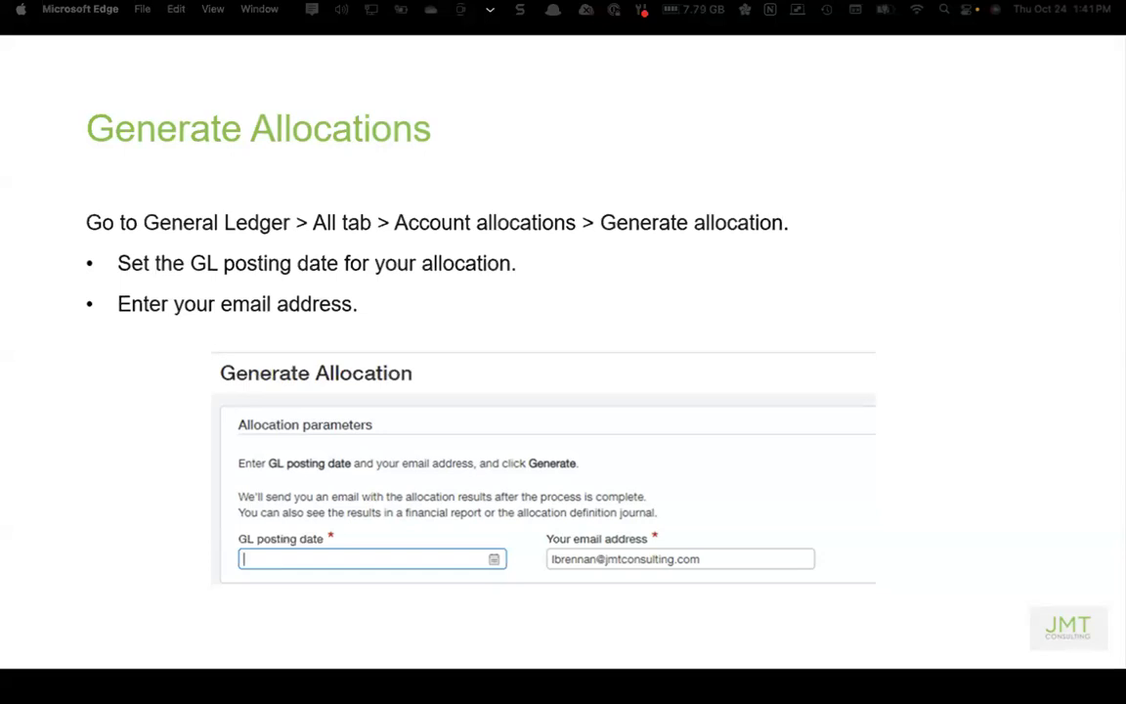
pyautogui.press('Right')
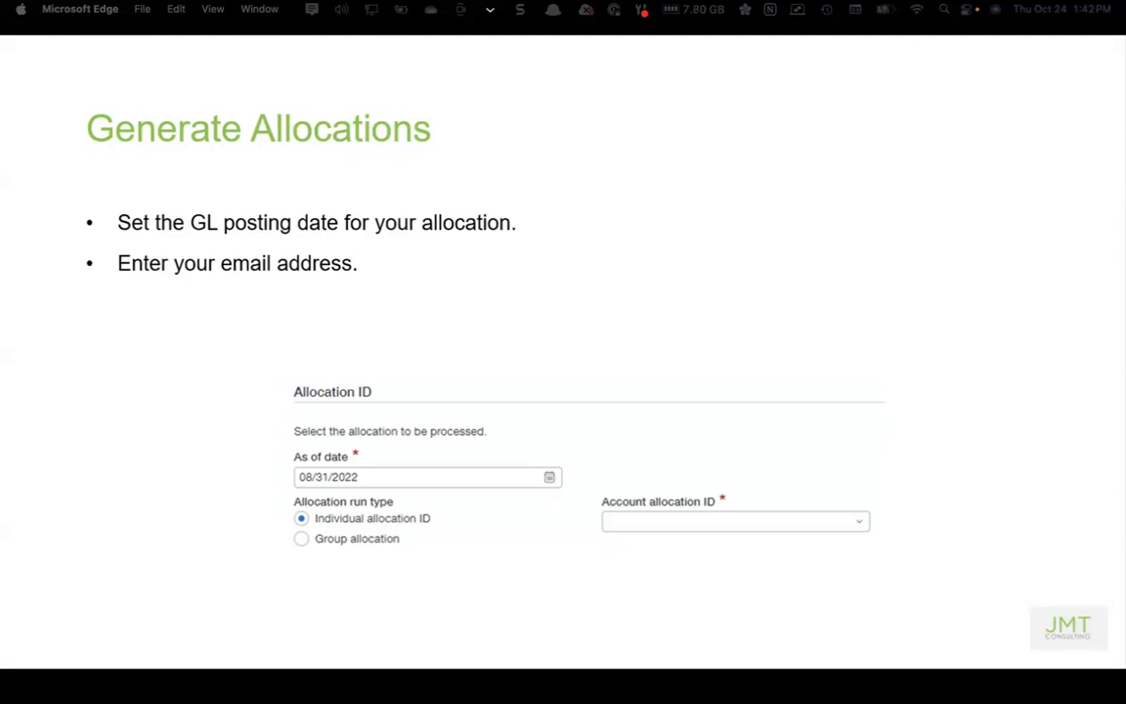
pyautogui.press('Right')
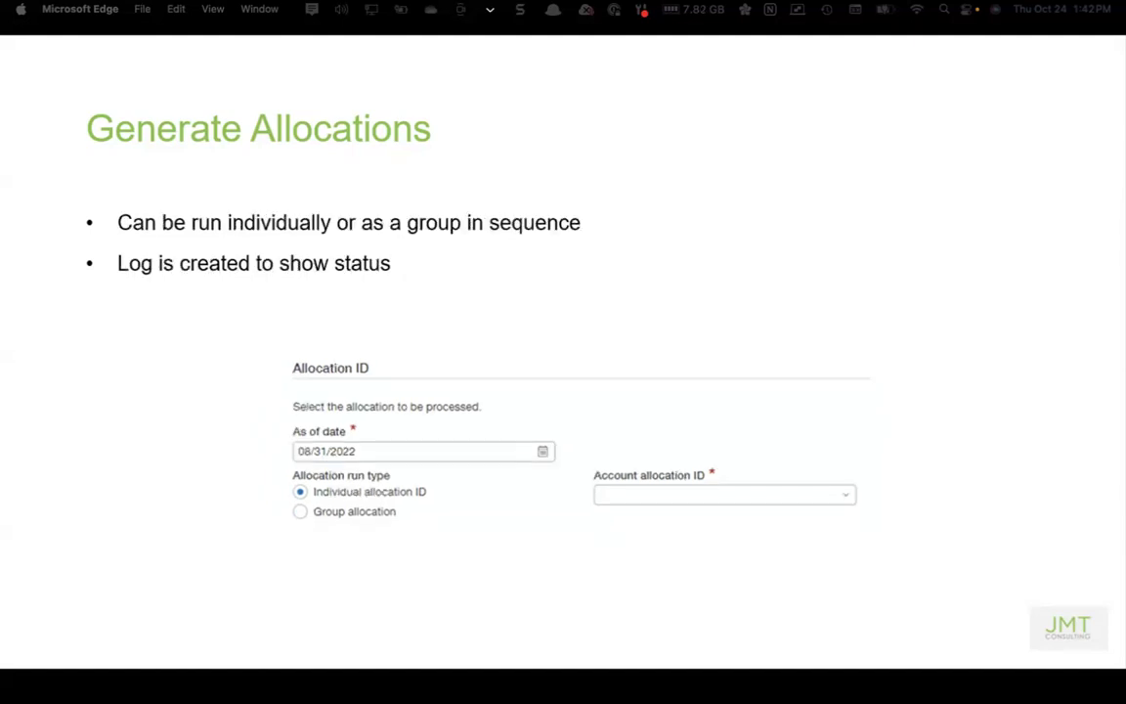
pyautogui.press('Right')
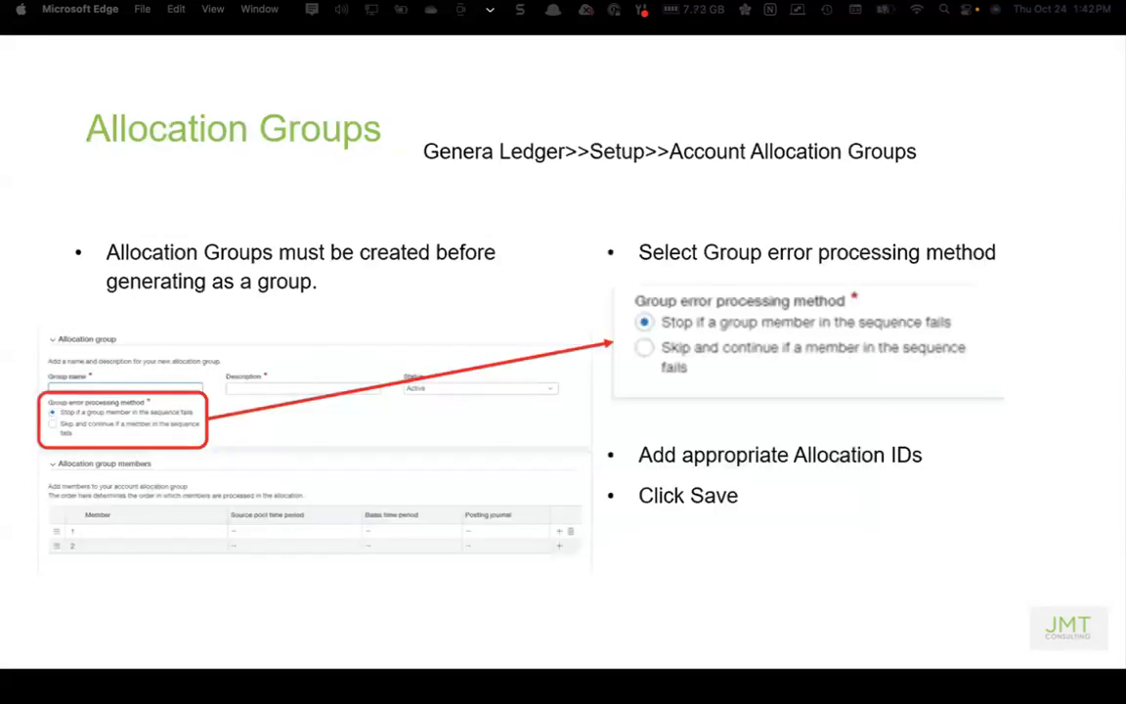
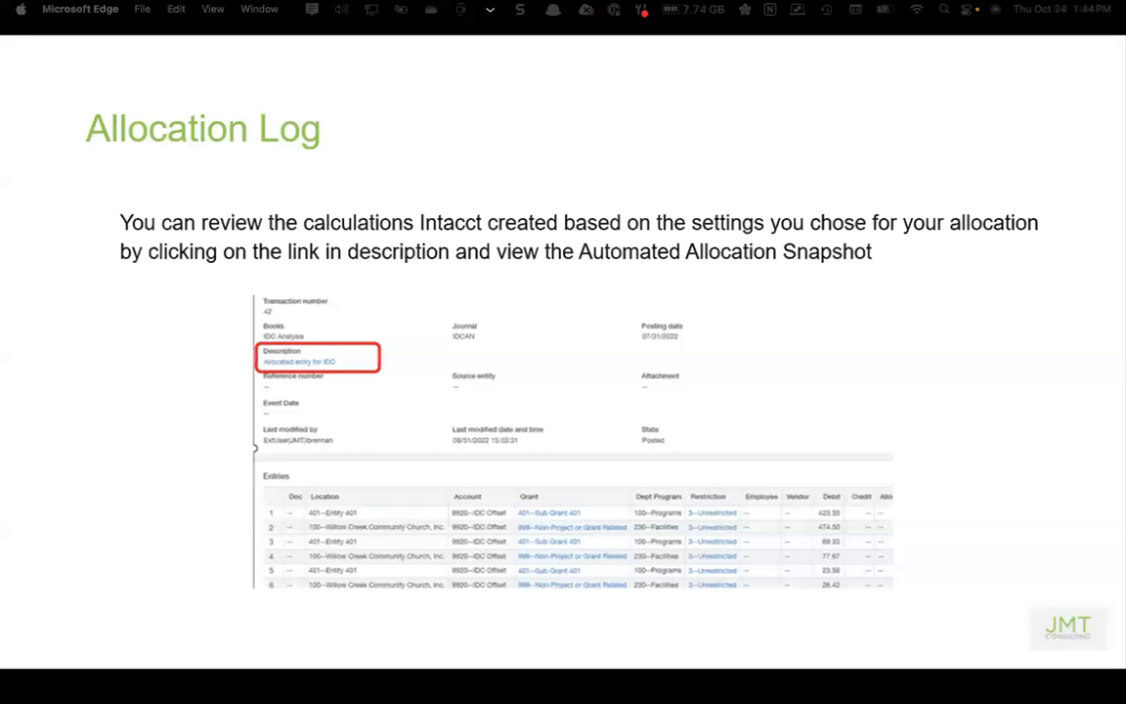
pyautogui.press('Right')
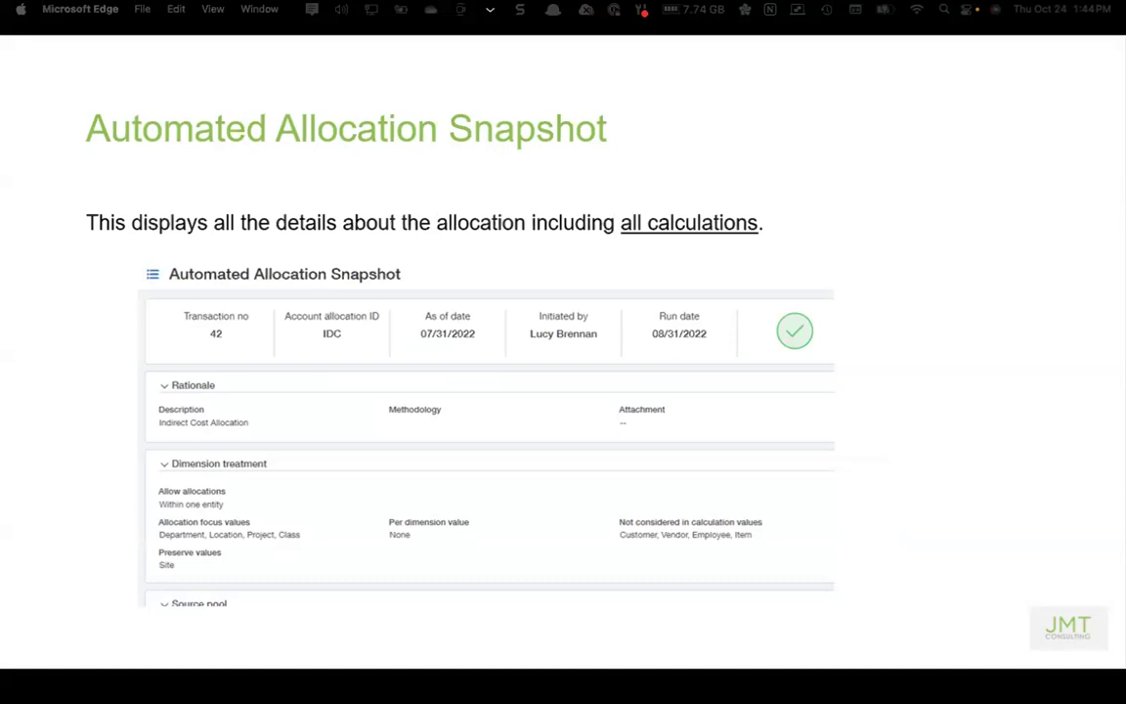
pyautogui.press('Right')
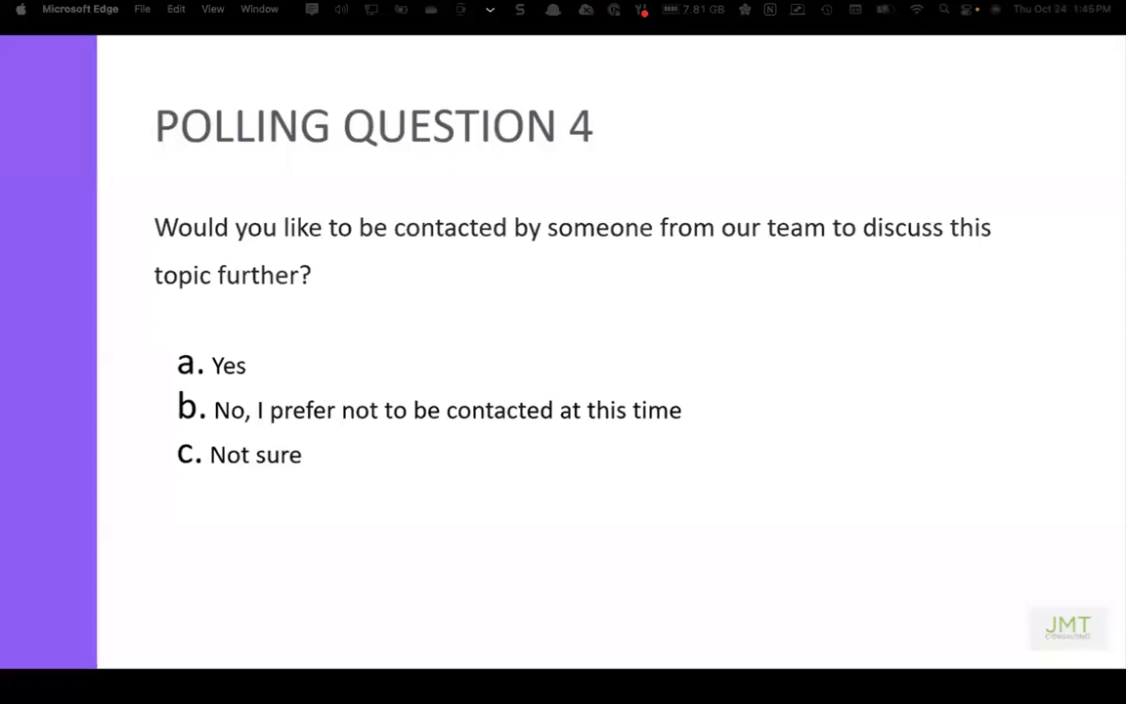
pyautogui.press('Right')
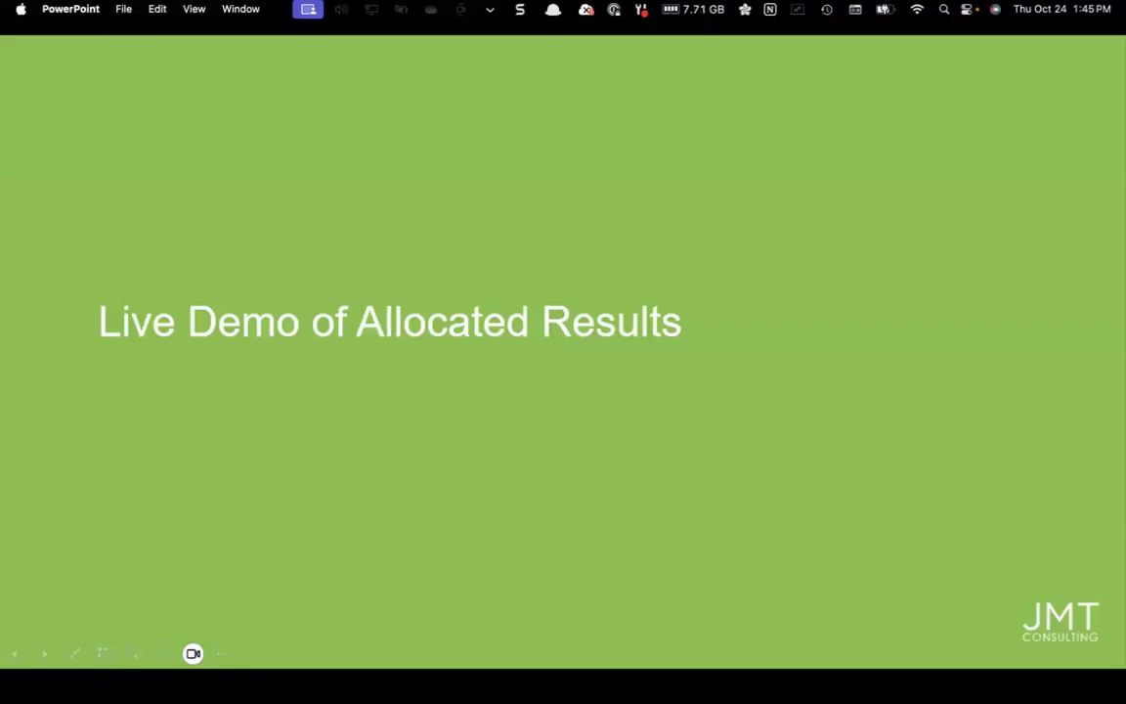
# Step: Switch from the slides to Sage Intacct in Microsoft Edge and open the General Ledger's Generate allocation page
pyautogui.moveTo(717, 684)
pyautogui.press('Right')
pyautogui.click(787, 678)
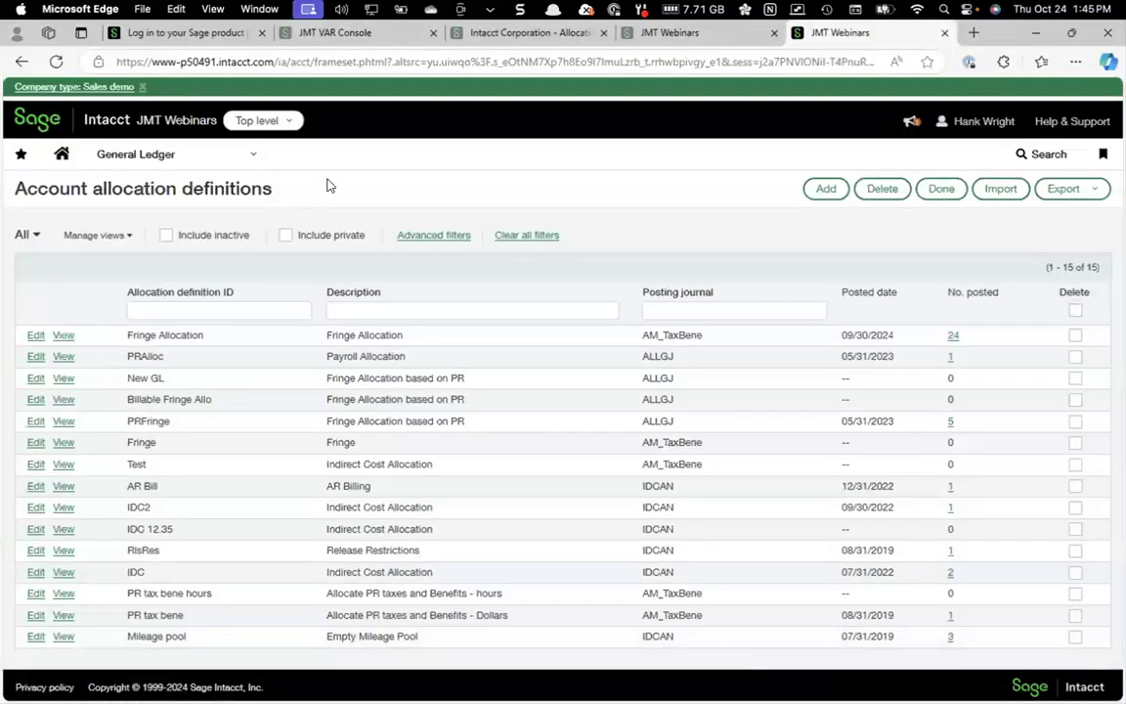
pyautogui.click(134, 161)
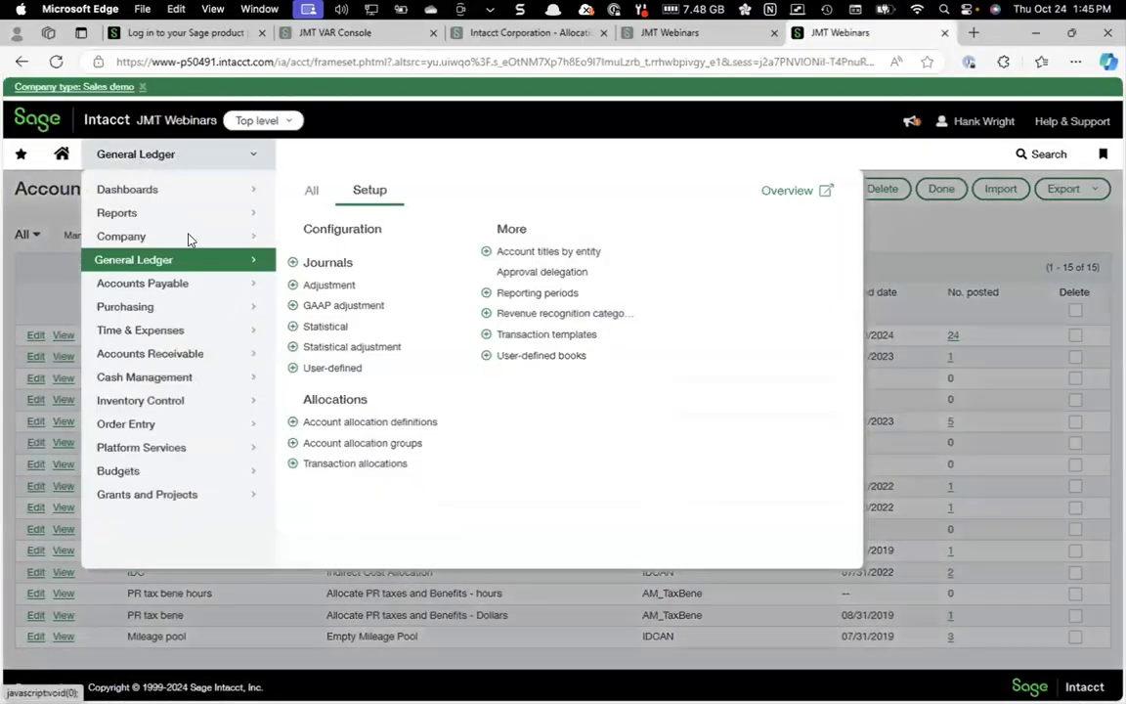
pyautogui.click(309, 191)
pyautogui.scroll(-1, 503, 480)
pyautogui.scroll(-2, 503, 481)
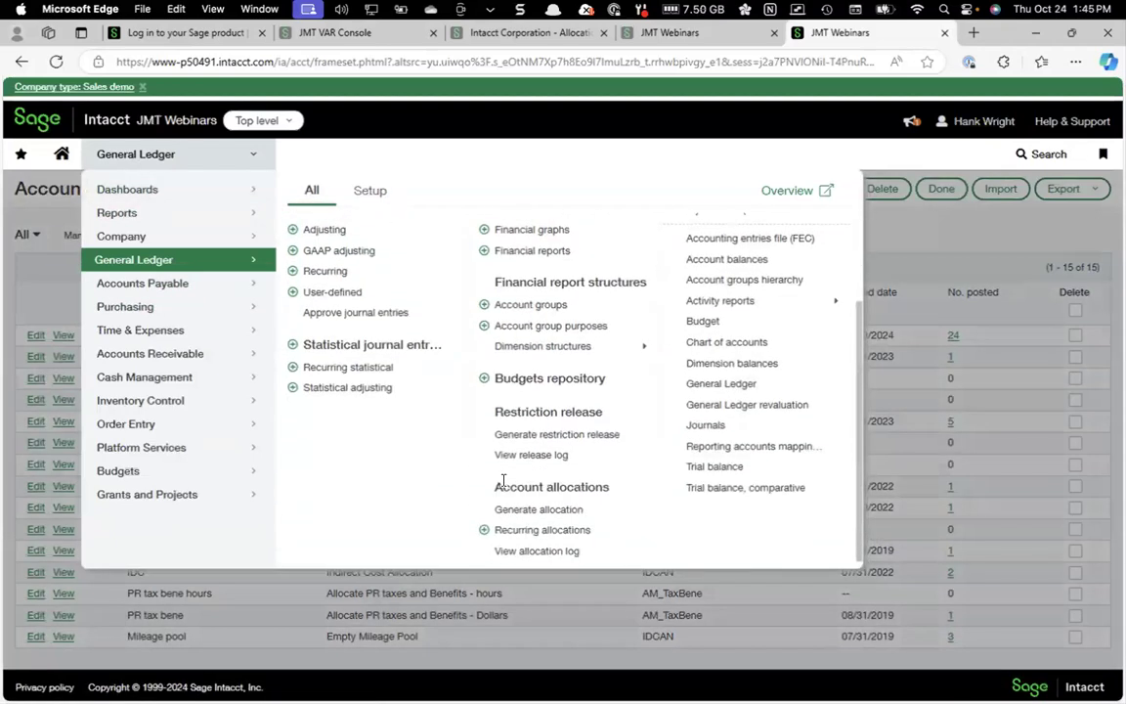
pyautogui.click(545, 515)
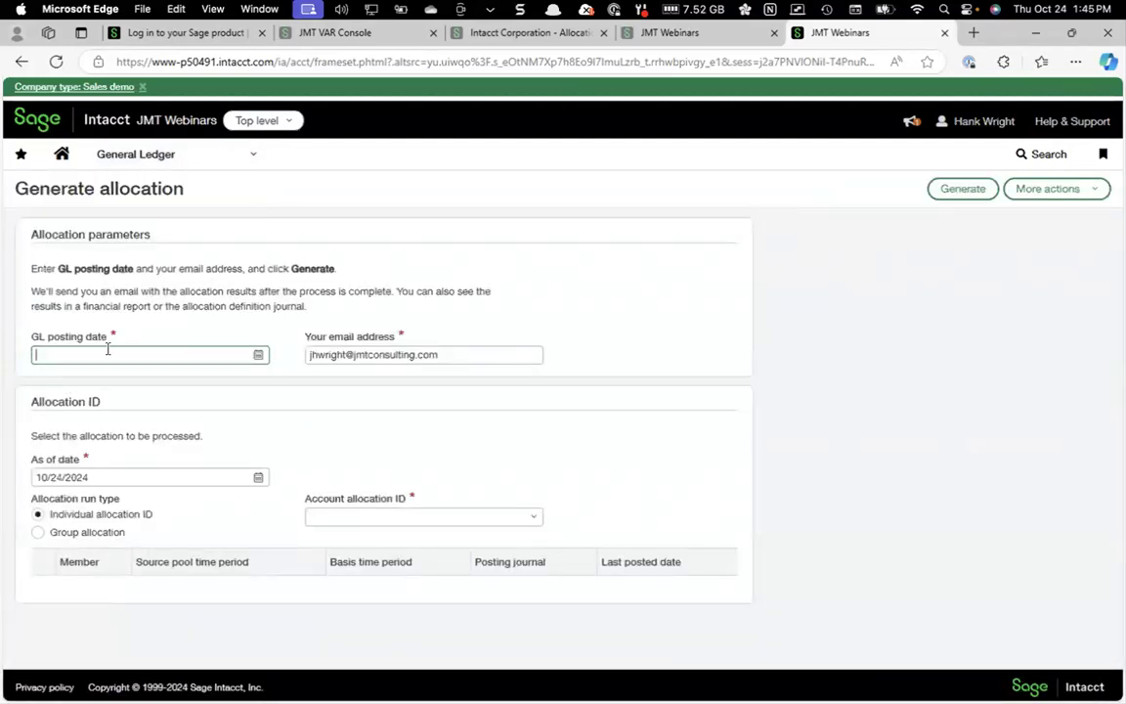
# Step: Set the GL posting date to 09/30/2024 and the as of date to 02/28/2023
pyautogui.write('09/30/2024')
pyautogui.click(123, 476)
pyautogui.write('02')
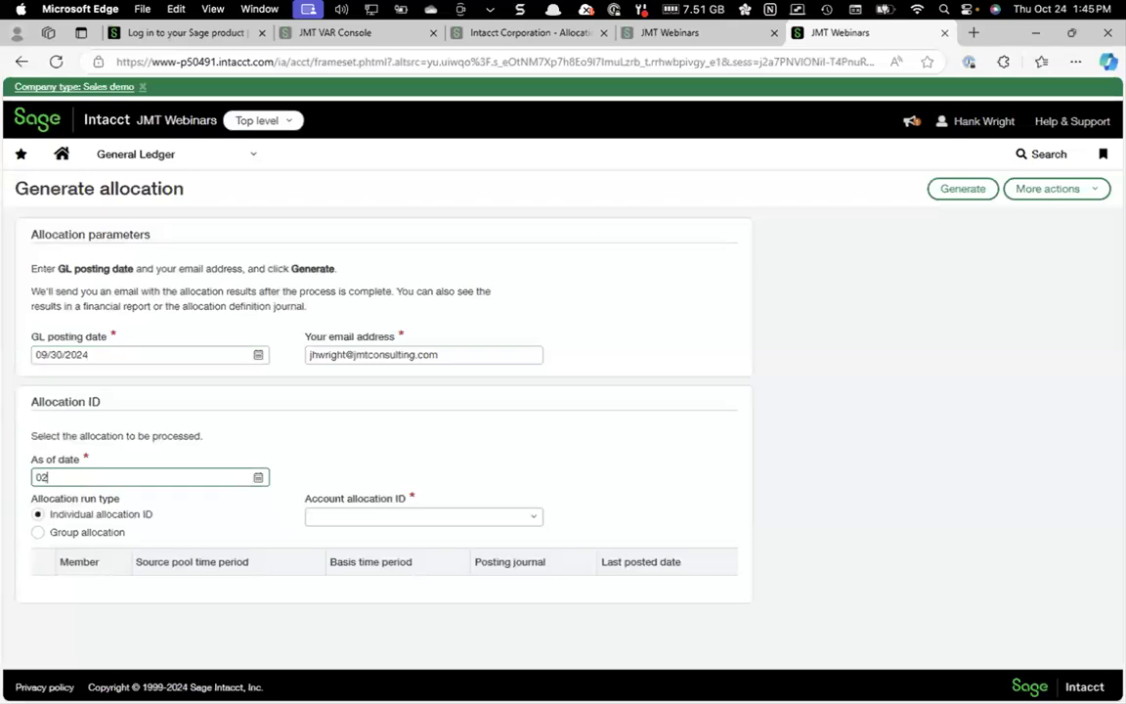
pyautogui.write('/28/2023')
# Step: Choose Fringe Allocation as the individual account allocation ID and generate the allocation
pyautogui.click(530, 521)
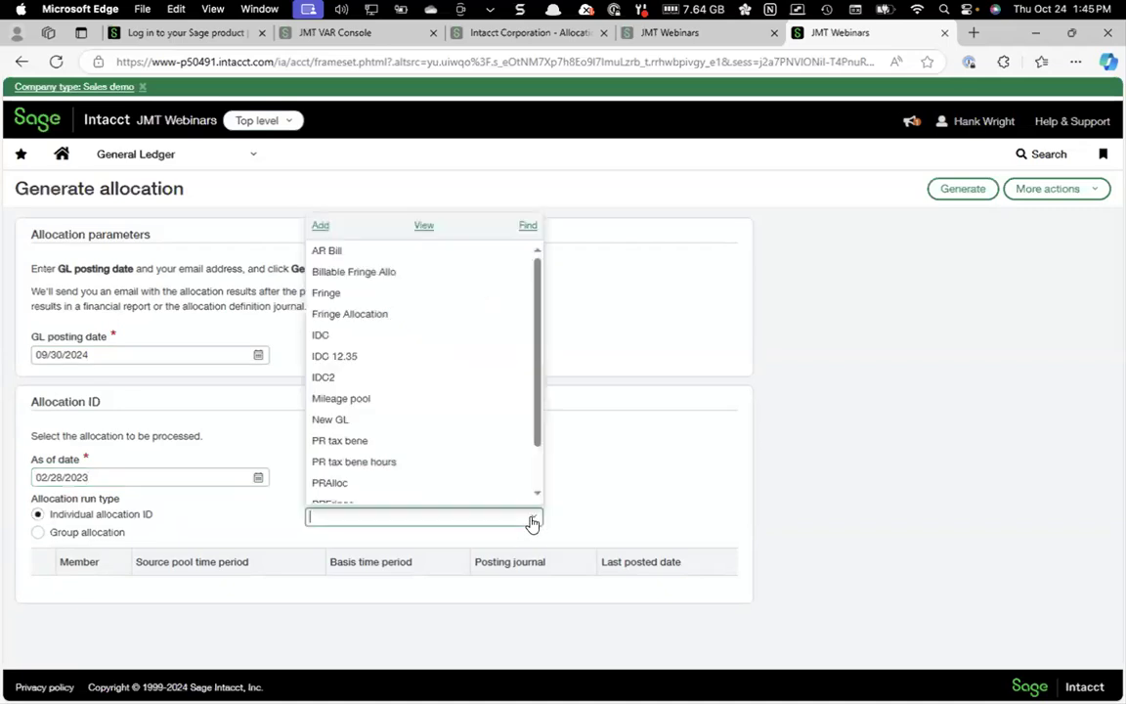
pyautogui.click(360, 314)
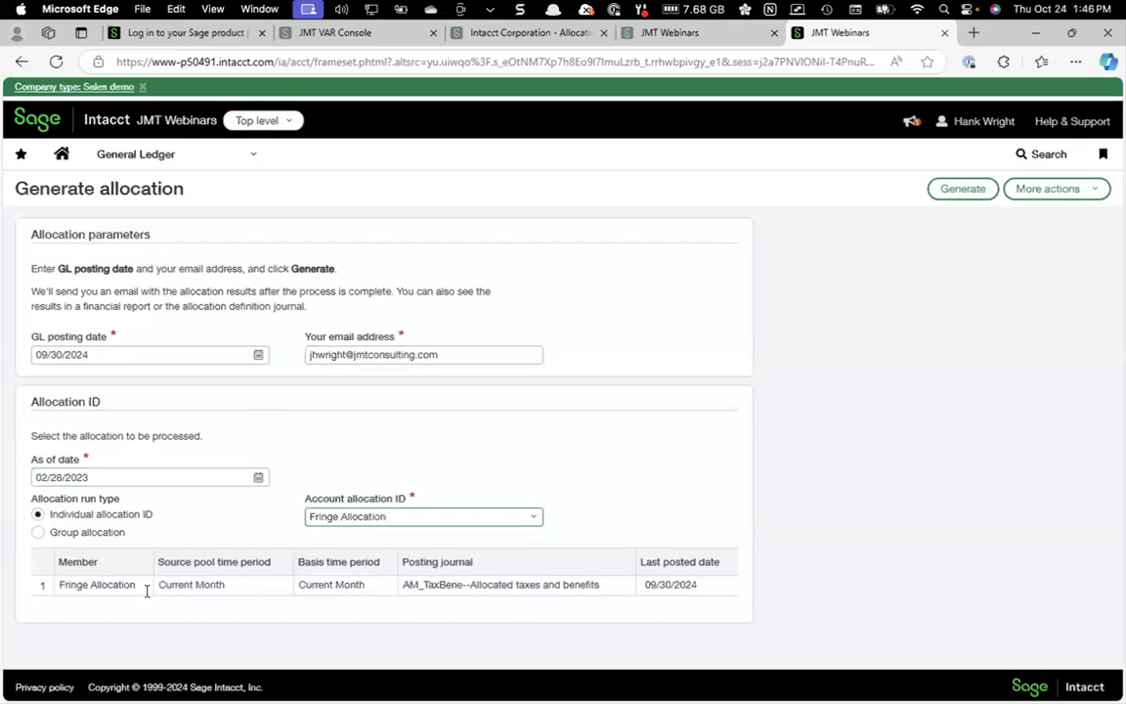
pyautogui.click(963, 191)
pyautogui.click(963, 191)
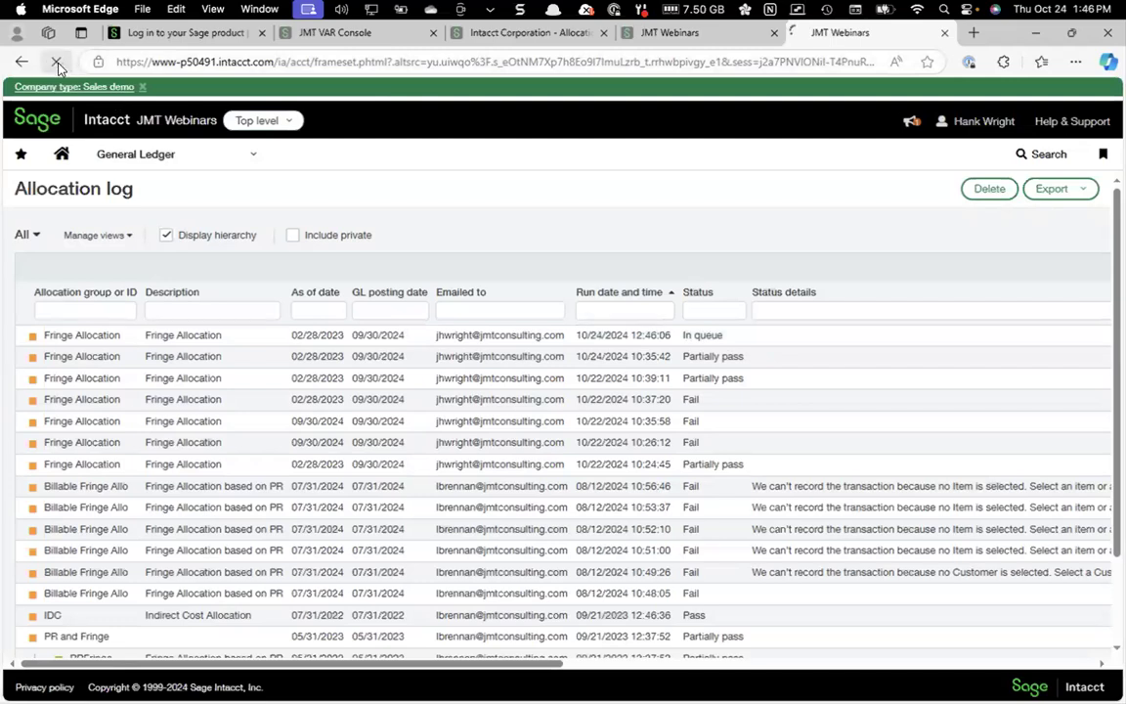
# Step: Refresh the allocation log and open the journal entry details of the newest Fringe Allocation run
pyautogui.click(57, 63)
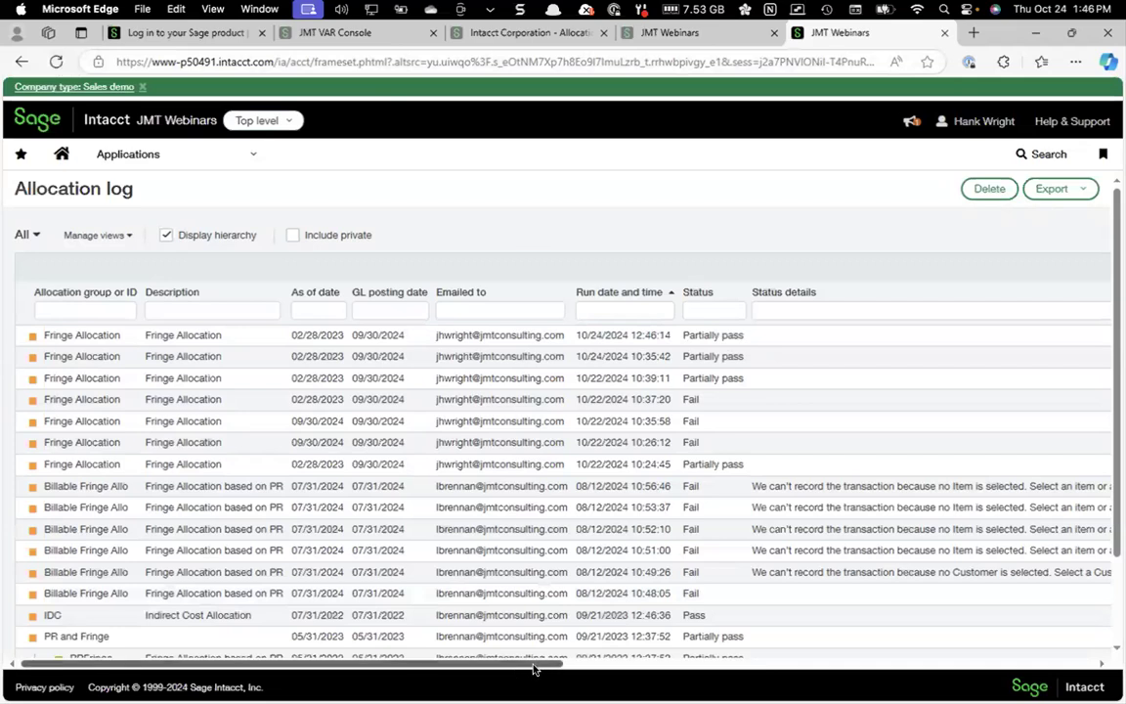
pyautogui.hscroll(8, 717, 661)
pyautogui.hscroll(6, 975, 664)
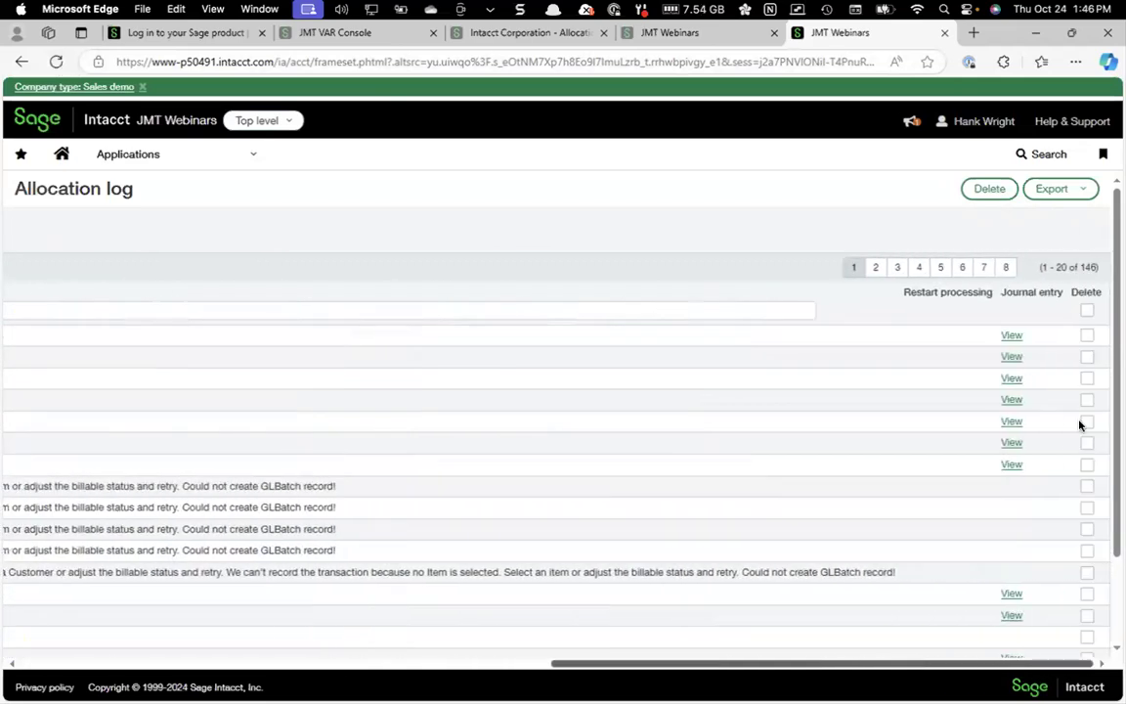
pyautogui.click(1011, 337)
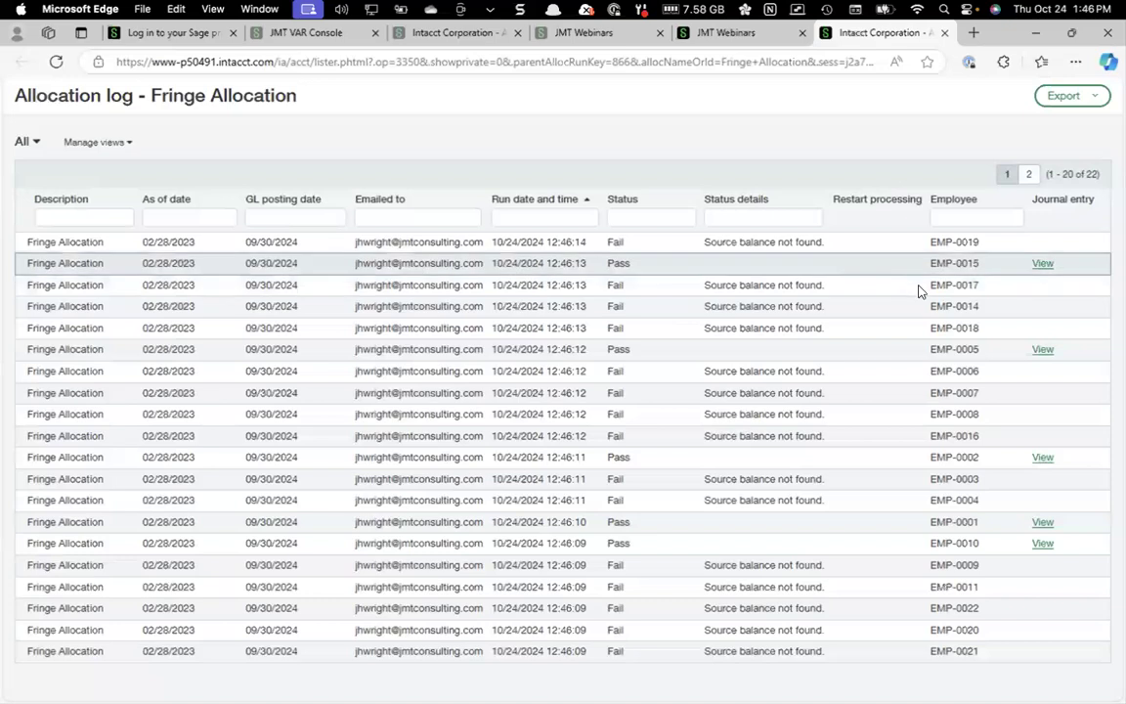
# Step: Open the journal entry of the first passed employee line and review its automated allocation snapshot down to the source pool
pyautogui.click(1041, 268)
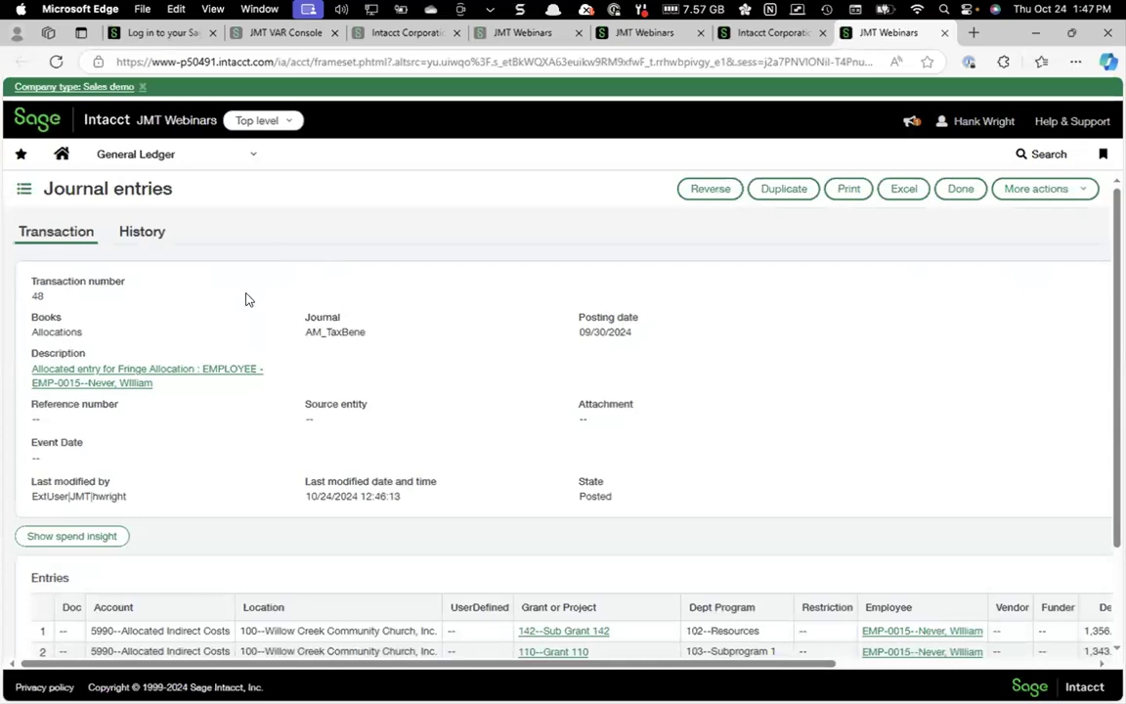
pyautogui.click(109, 377)
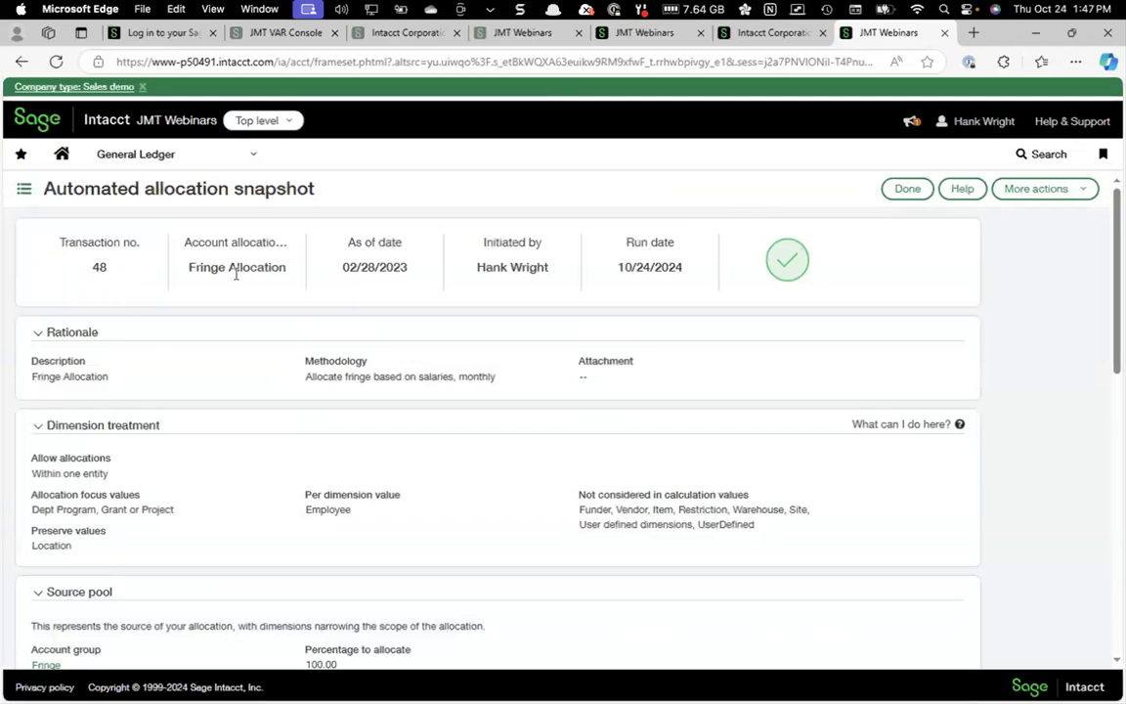
pyautogui.scroll(-3, 191, 406)
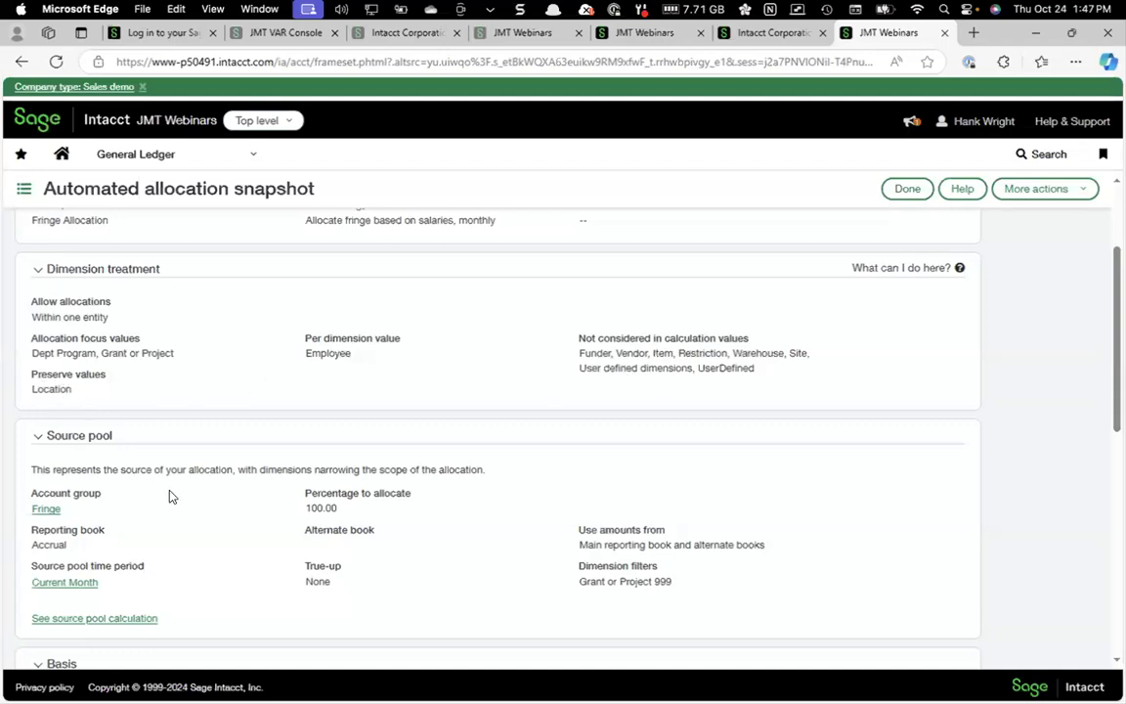
pyautogui.scroll(-3, 171, 495)
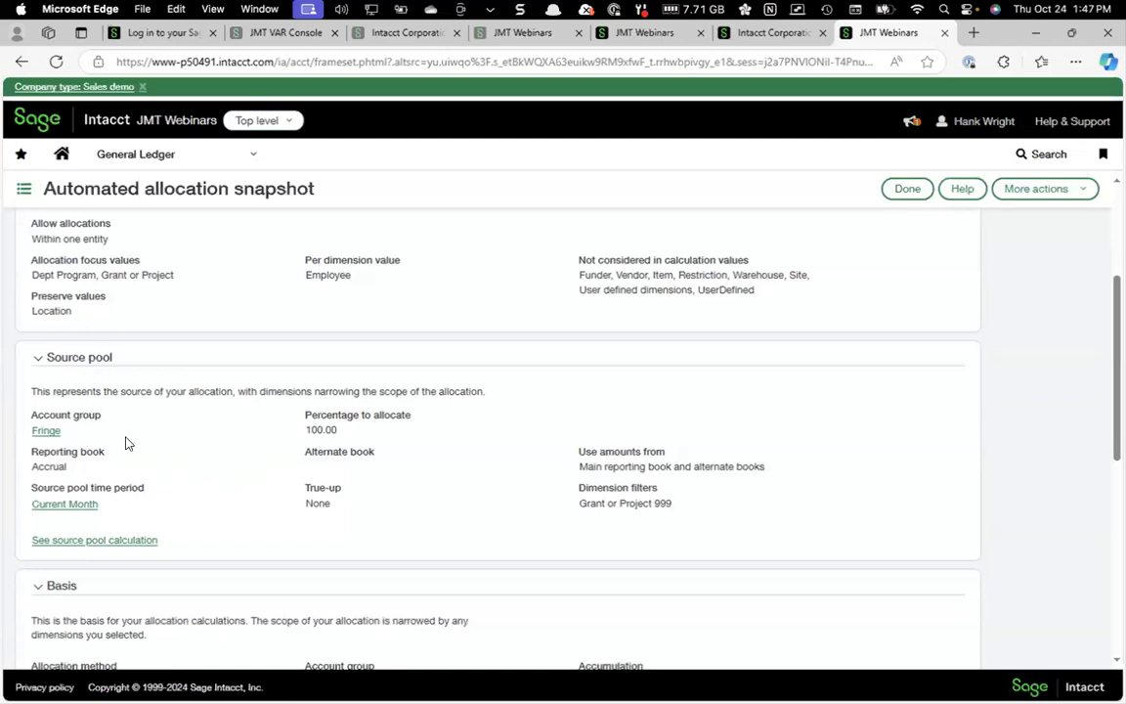
# Step: Inspect the member accounts of the source pool's Fringe account group through its hierarchy, and close the account group window
pyautogui.click(46, 431)
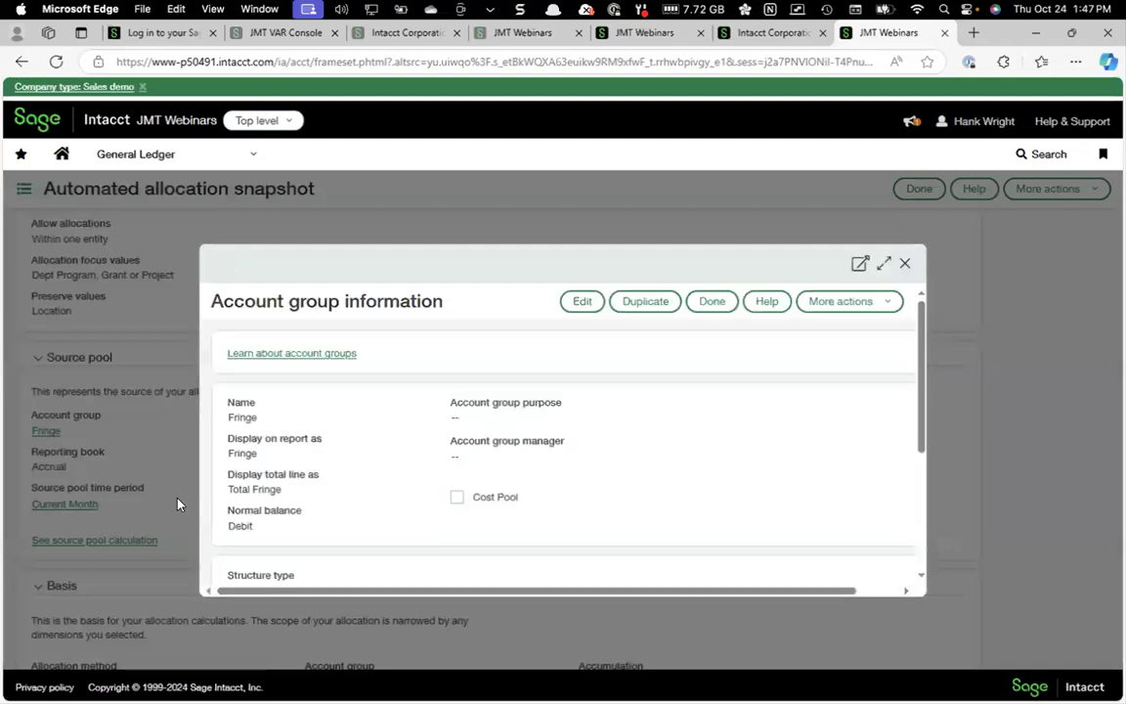
pyautogui.scroll(-5, 318, 513)
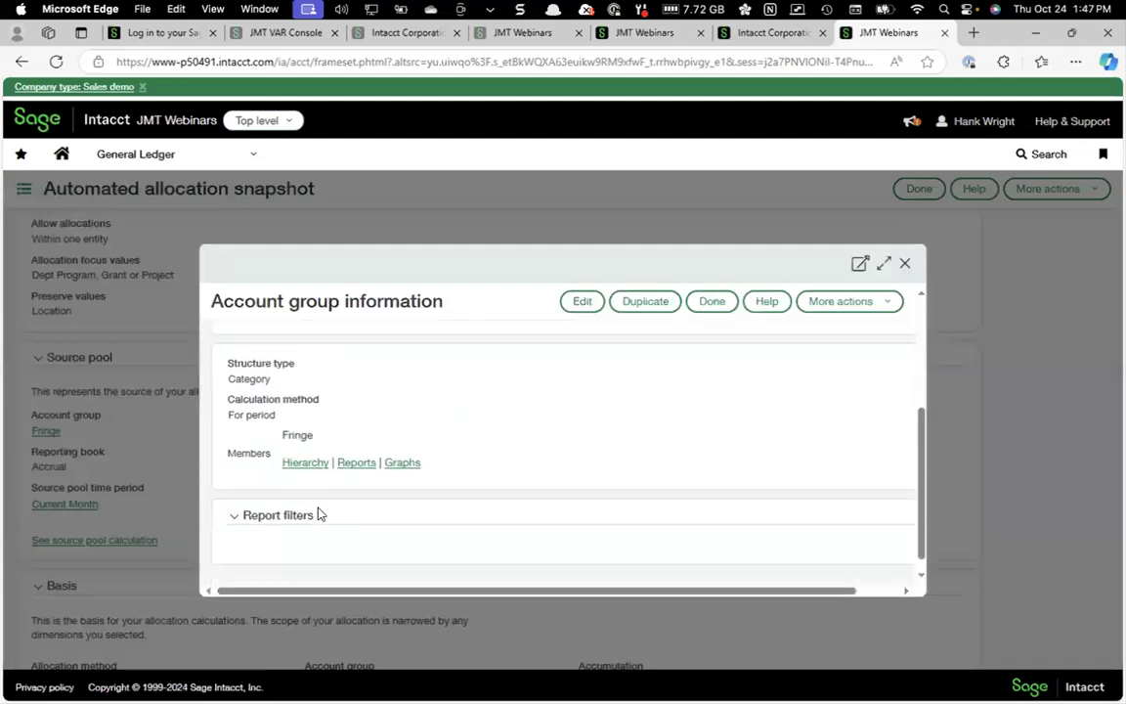
pyautogui.click(301, 448)
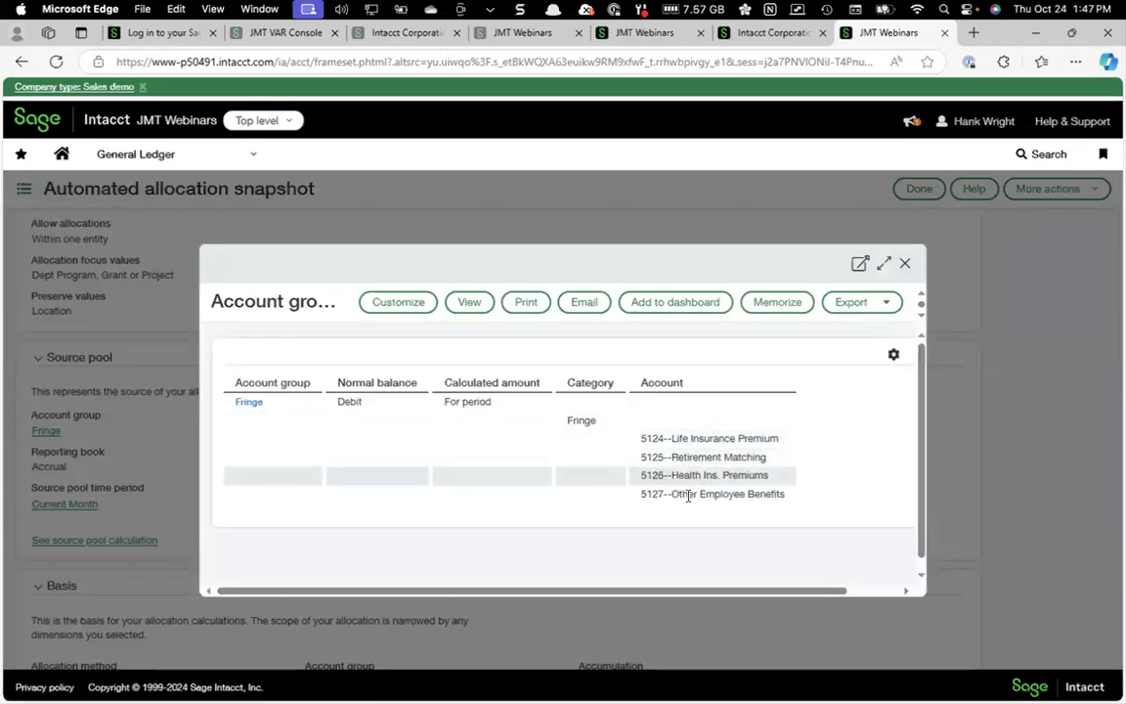
pyautogui.click(906, 266)
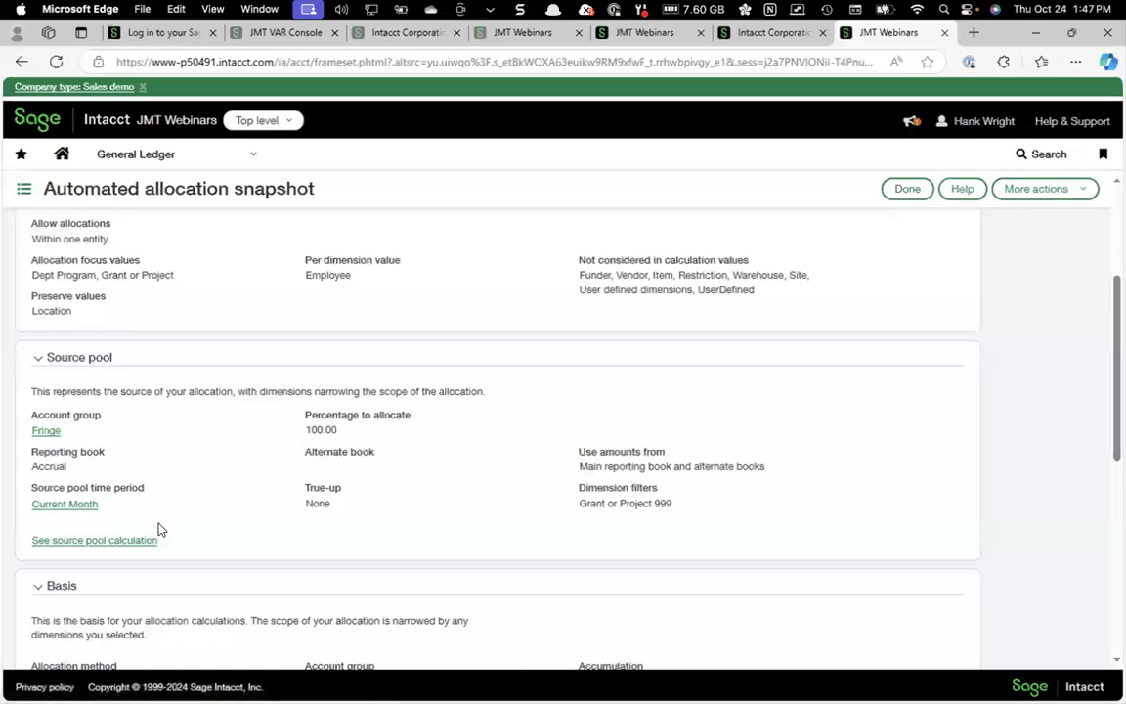
# Step: Open the source pool calculation in Excel, check its balances and Grant or Project values, and close the workbook
pyautogui.click(101, 545)
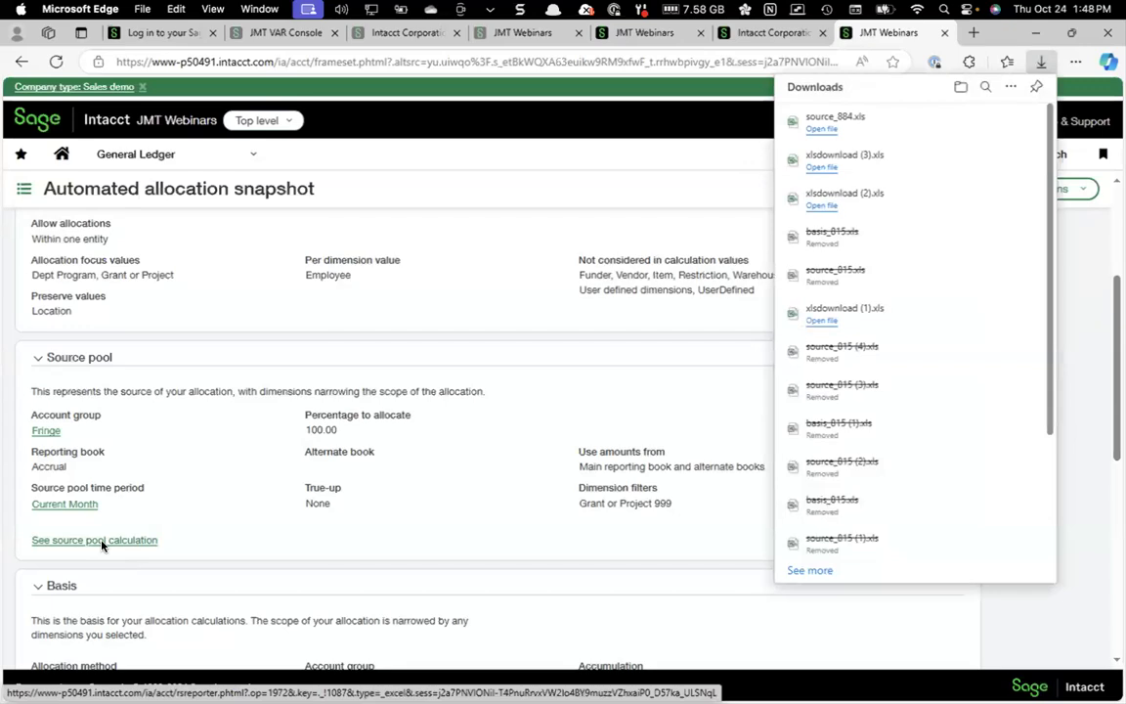
pyautogui.click(822, 127)
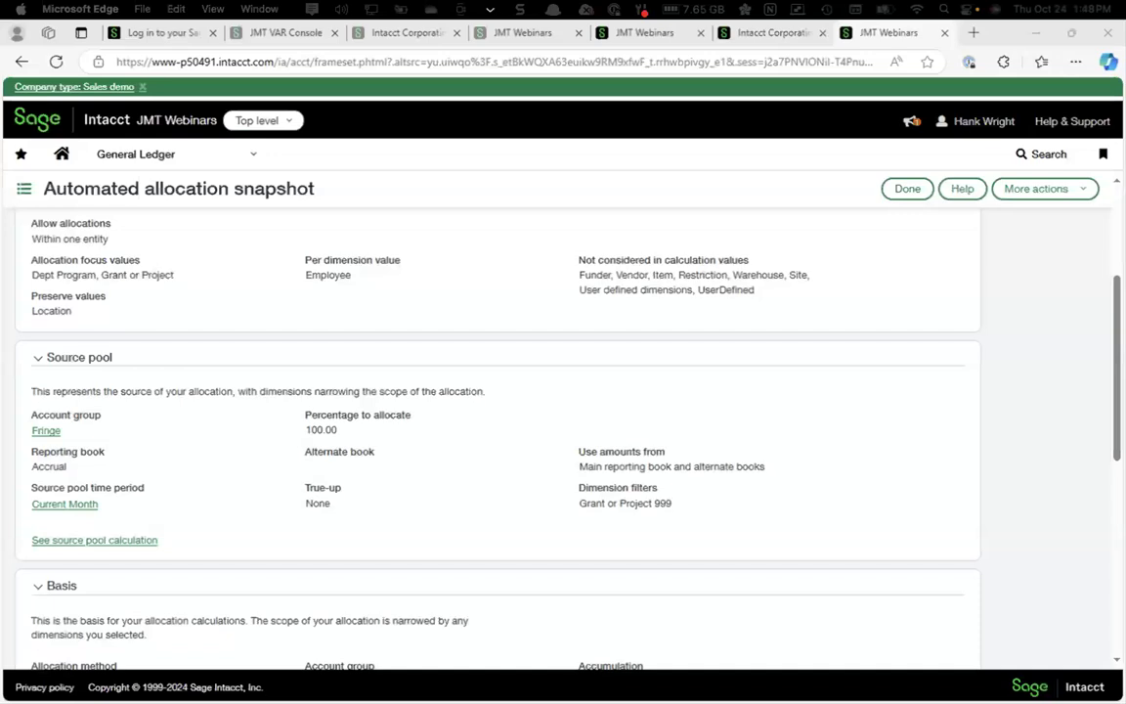
pyautogui.moveTo(100, 66); pyautogui.dragTo(821, 133)
pyautogui.moveTo(771, 576); pyautogui.dragTo(953, 572)
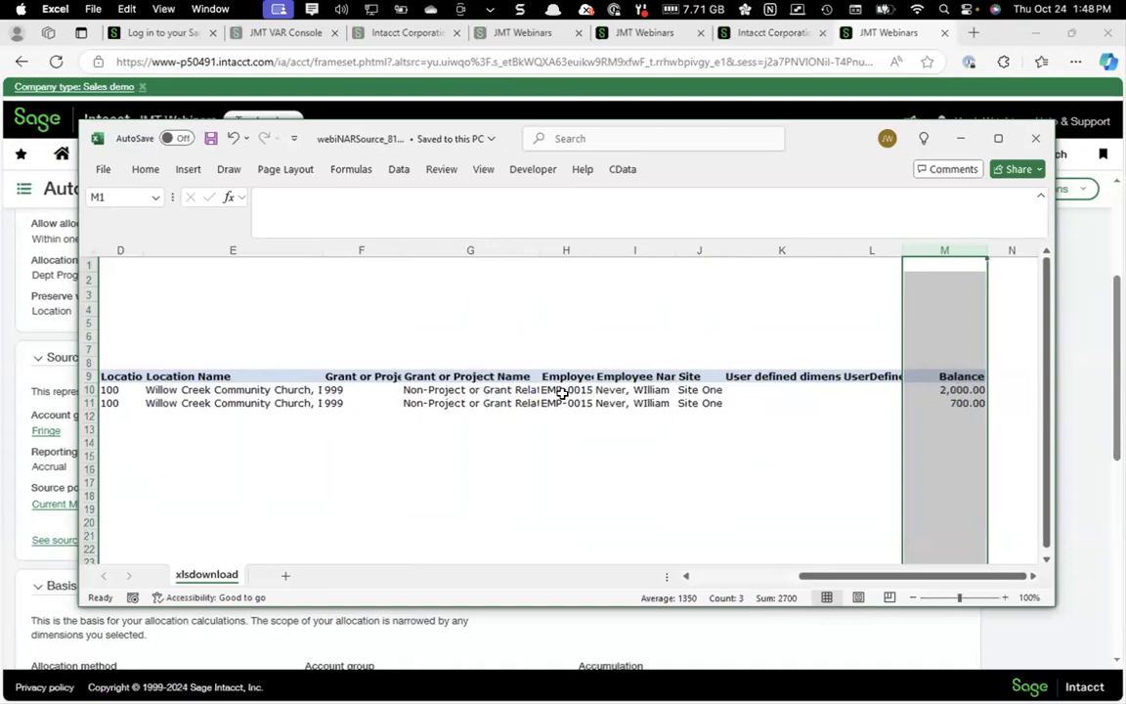
pyautogui.click(350, 390)
pyautogui.click(354, 403)
pyautogui.click(352, 389)
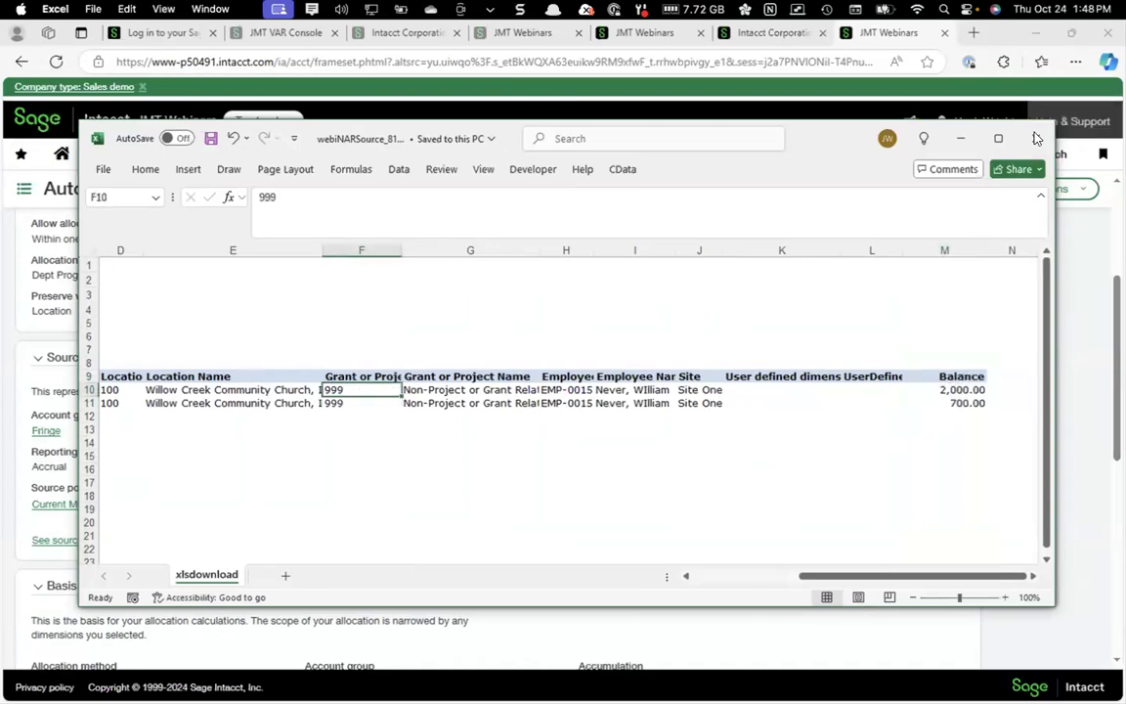
pyautogui.click(1037, 138)
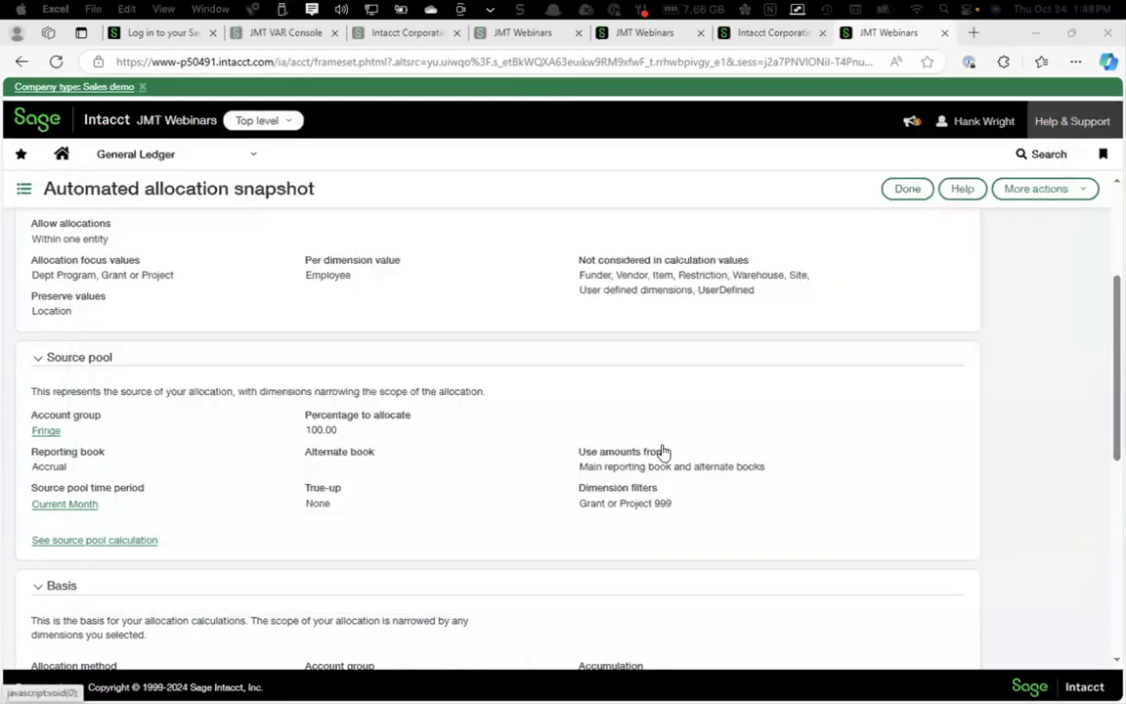
# Step: Review the basis settings and the balances in the basis calculation workbook, and close the workbook to return to the snapshot
pyautogui.scroll(-3, 664, 453)
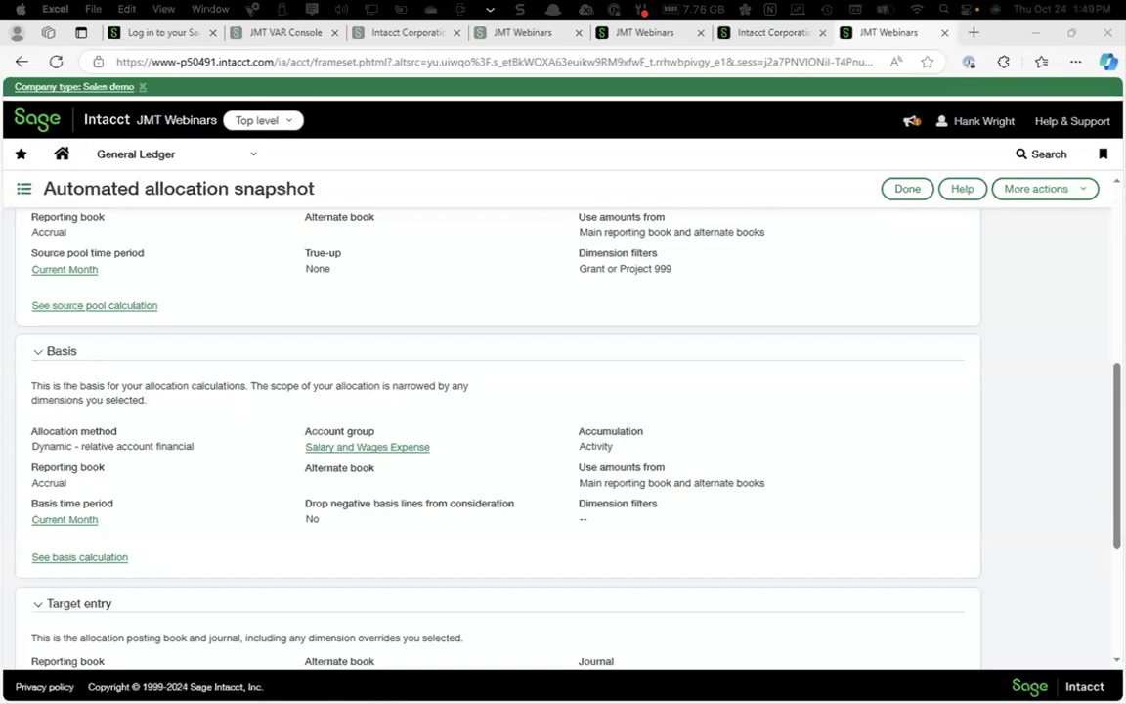
pyautogui.moveTo(0, 146); pyautogui.dragTo(798, 224)
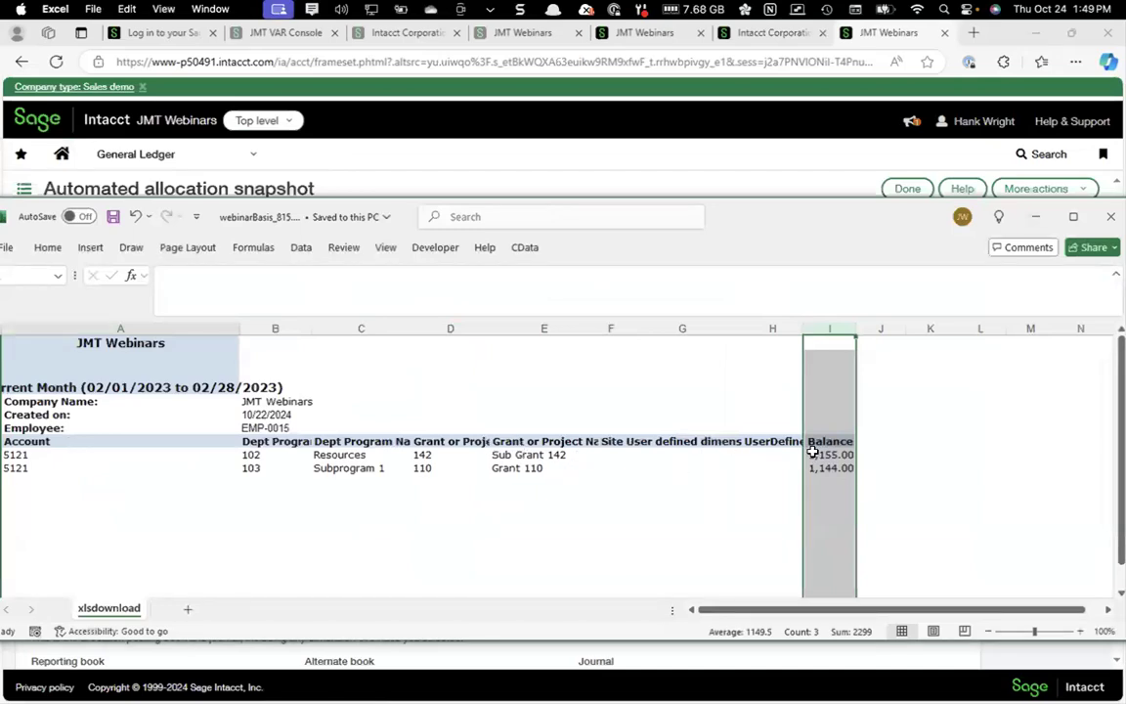
pyautogui.click(1108, 219)
pyautogui.scroll(-5, 431, 511)
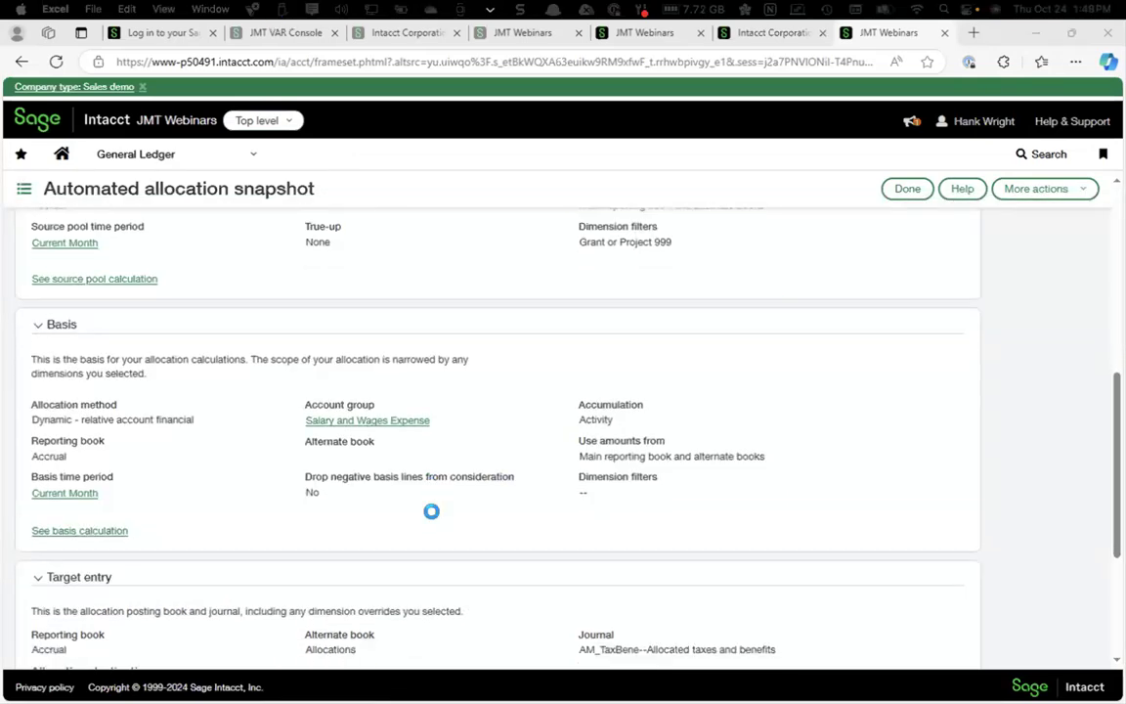
# Step: Review the dynamic split calculation of the snapshot's target entry, and close it
pyautogui.scroll(-1, 431, 510)
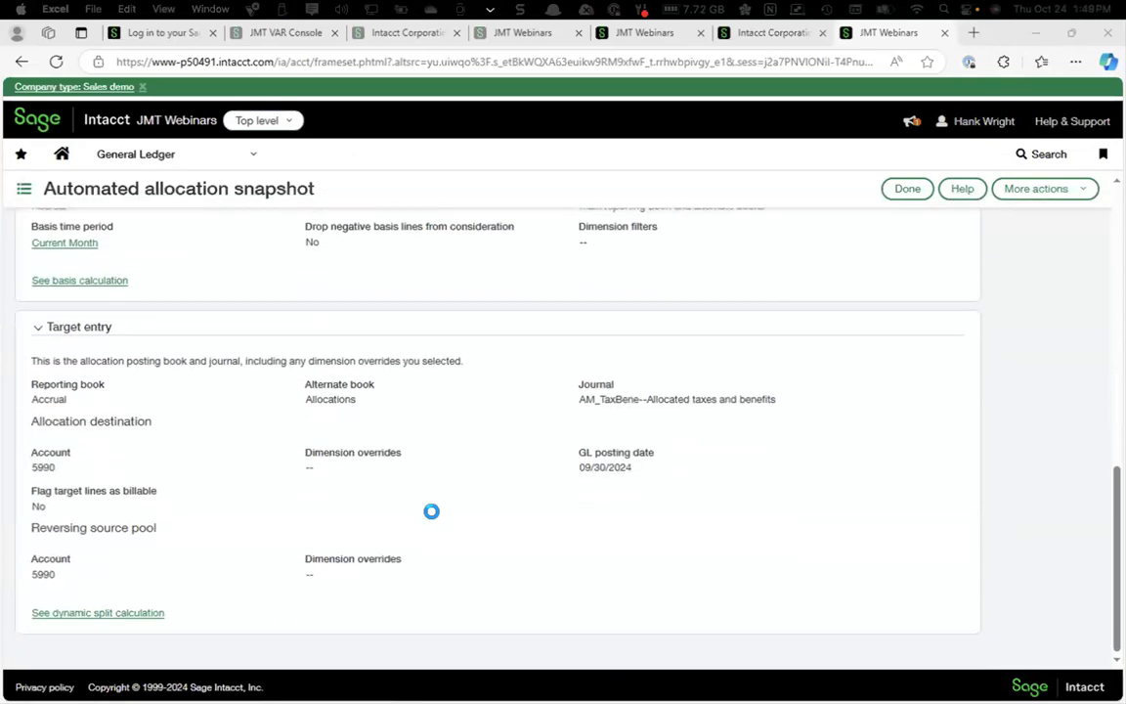
pyautogui.click(94, 614)
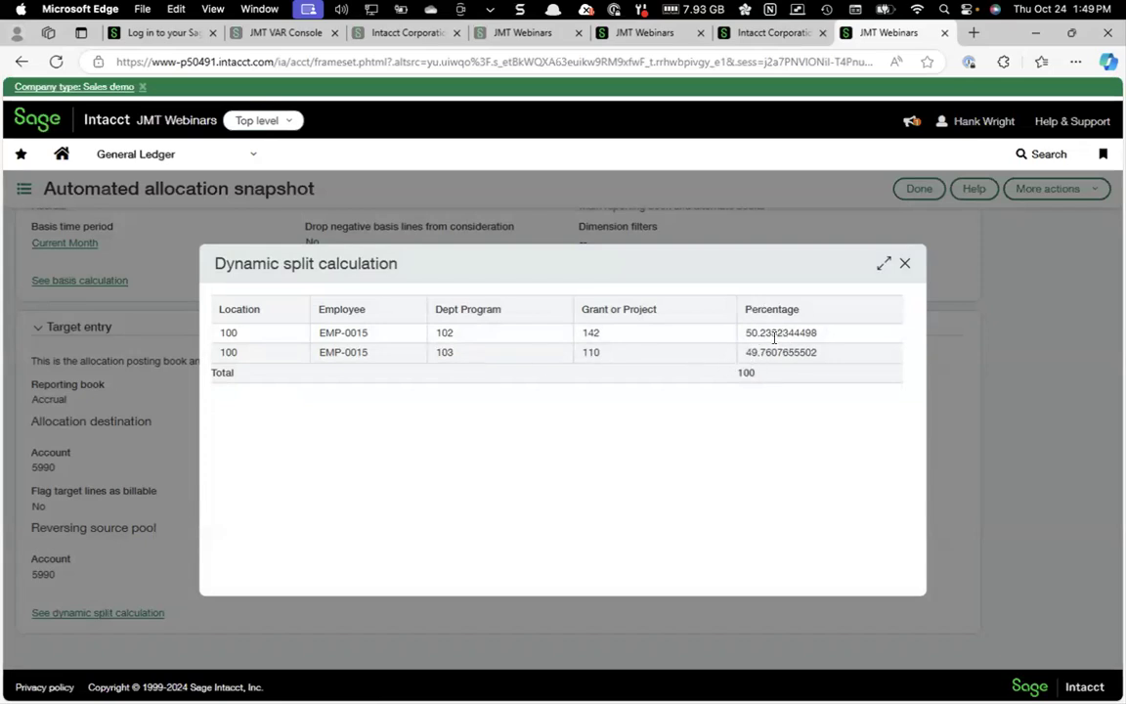
pyautogui.click(905, 263)
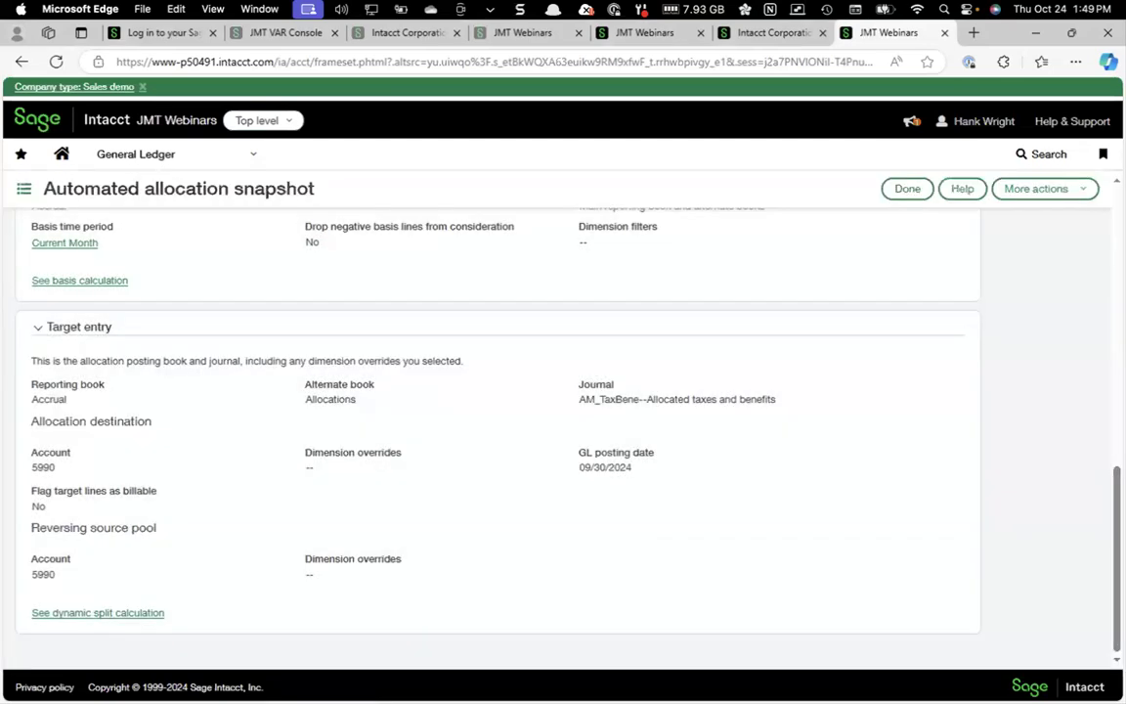
# Step: Bring the webinarPRJournal.xls workbook into view in Excel and inspect the two wage amounts, their total and the percentage formulas below the journal lines
pyautogui.moveTo(2, 430); pyautogui.dragTo(557, 253)
pyautogui.moveTo(0, 263); pyautogui.dragTo(360, 191)
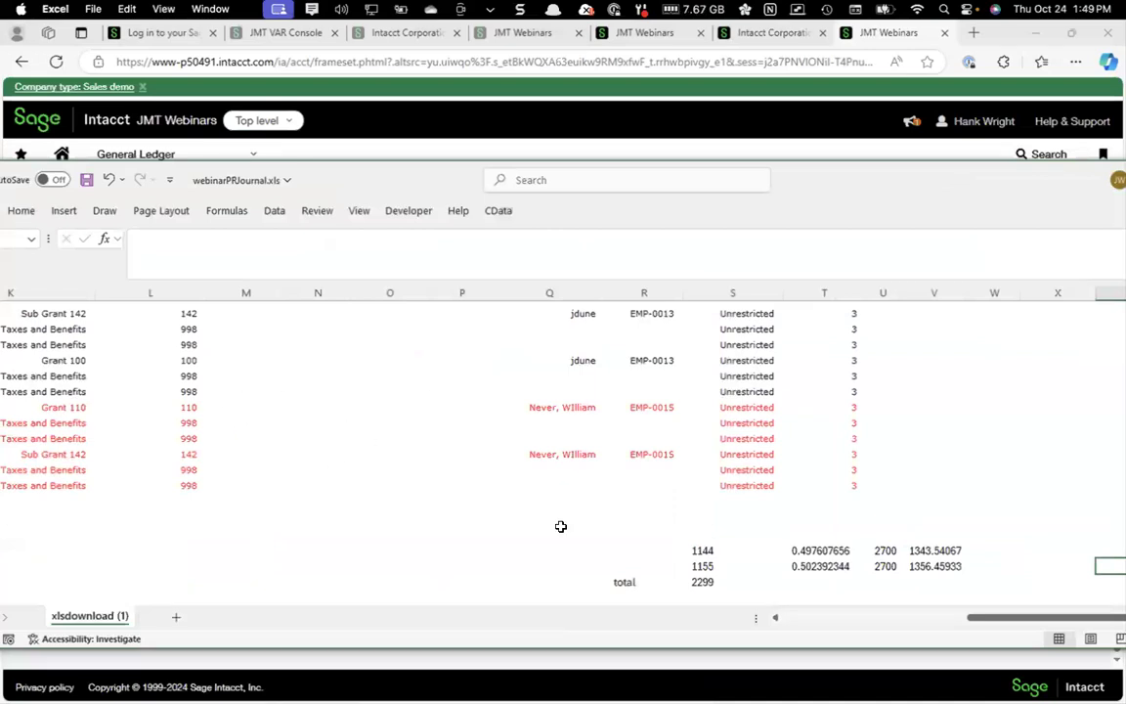
pyautogui.click(701, 552)
pyautogui.click(709, 568)
pyautogui.click(706, 582)
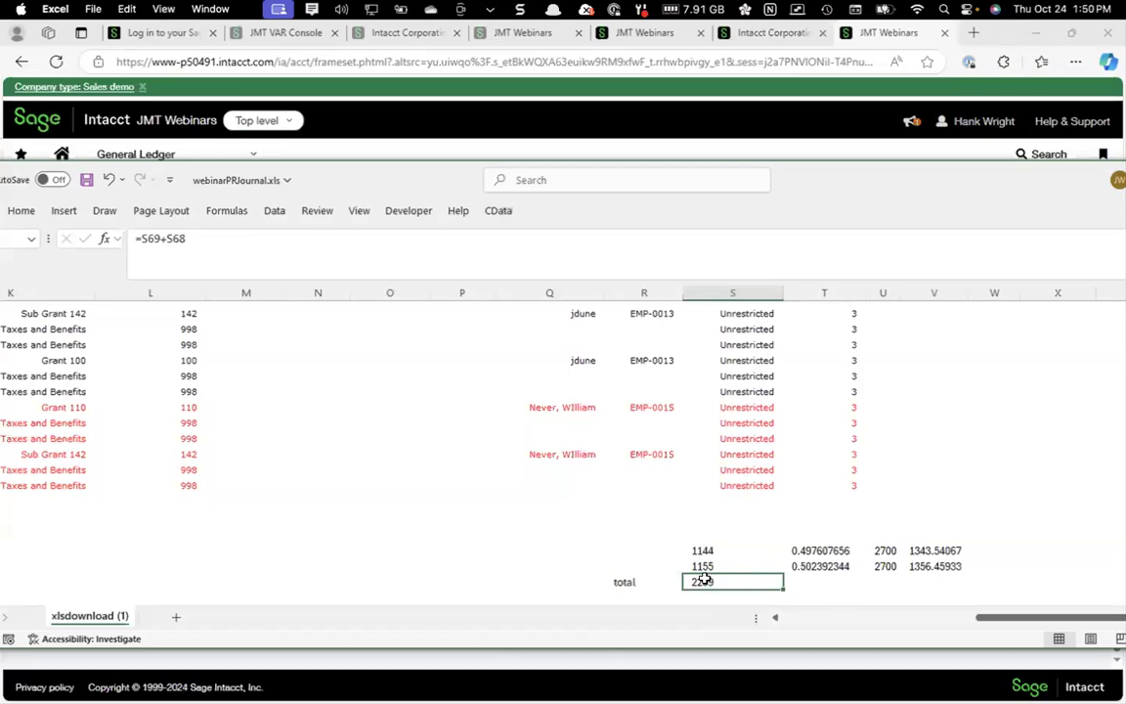
pyautogui.click(809, 550)
pyautogui.click(810, 567)
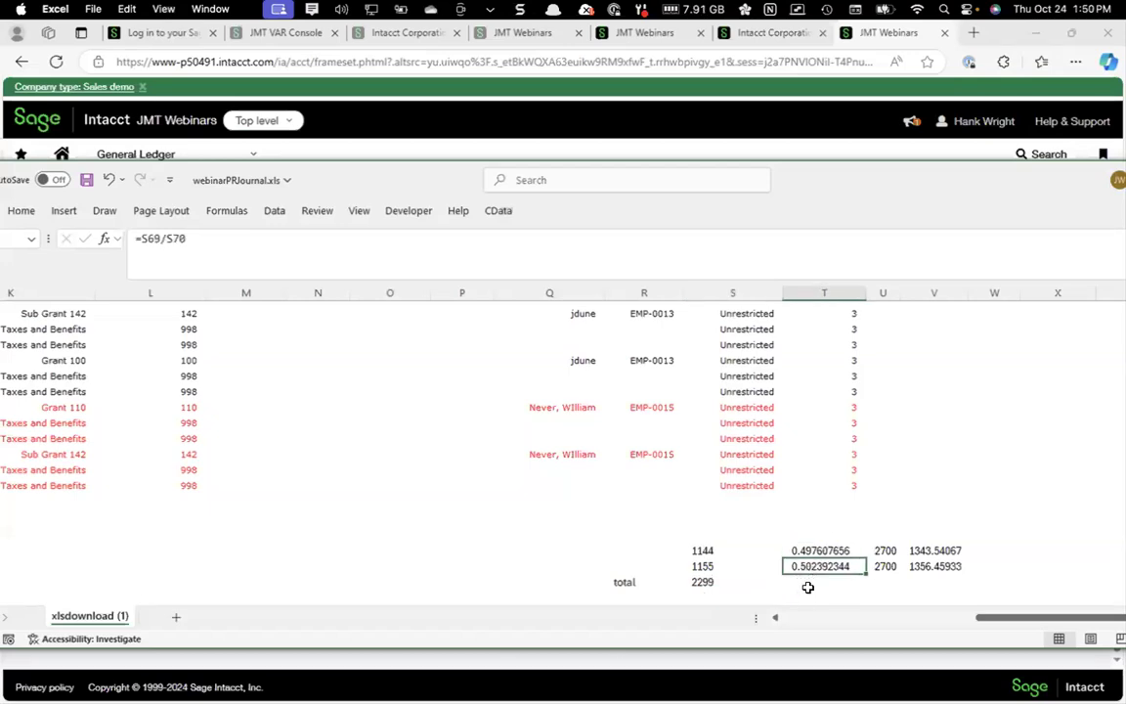
# Step: Check the fringe pool amount and the resulting allocated amount in both rows of the manual split calculation
pyautogui.click(886, 551)
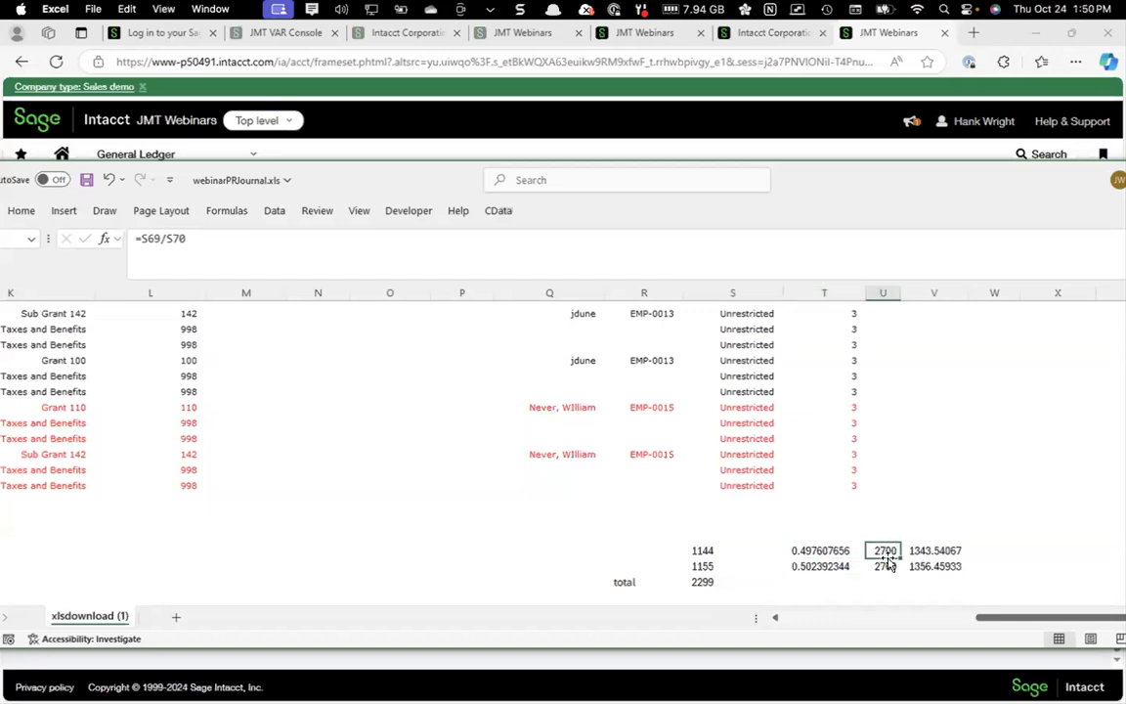
pyautogui.click(883, 567)
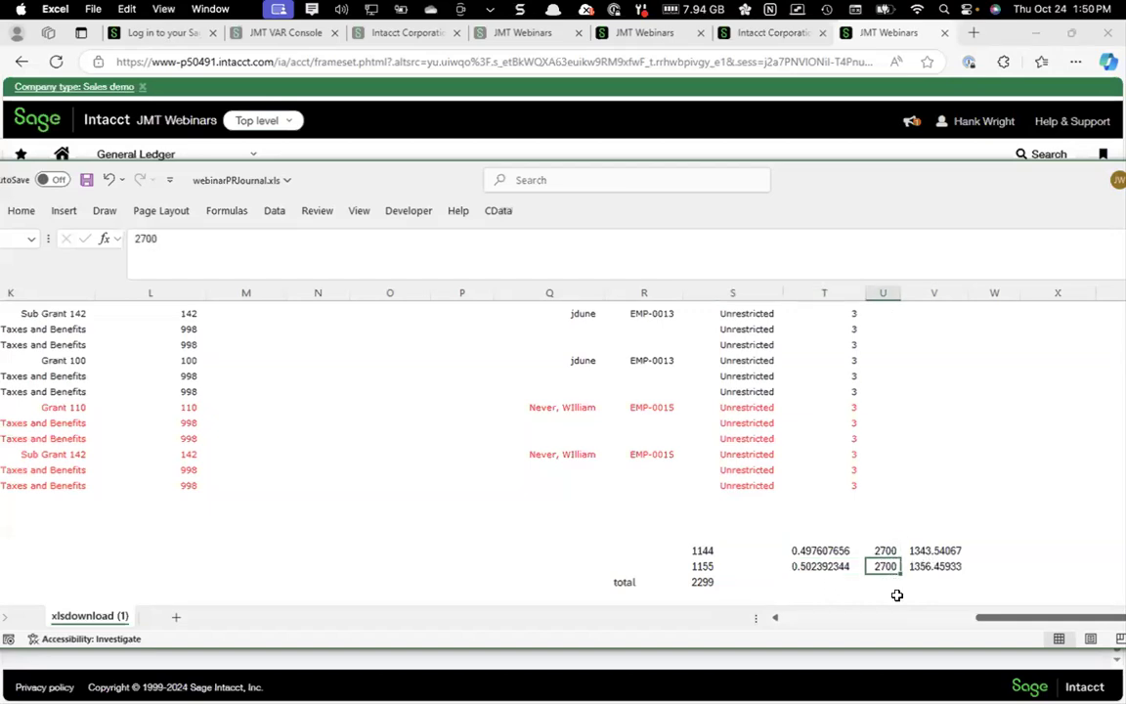
pyautogui.click(924, 553)
pyautogui.click(925, 565)
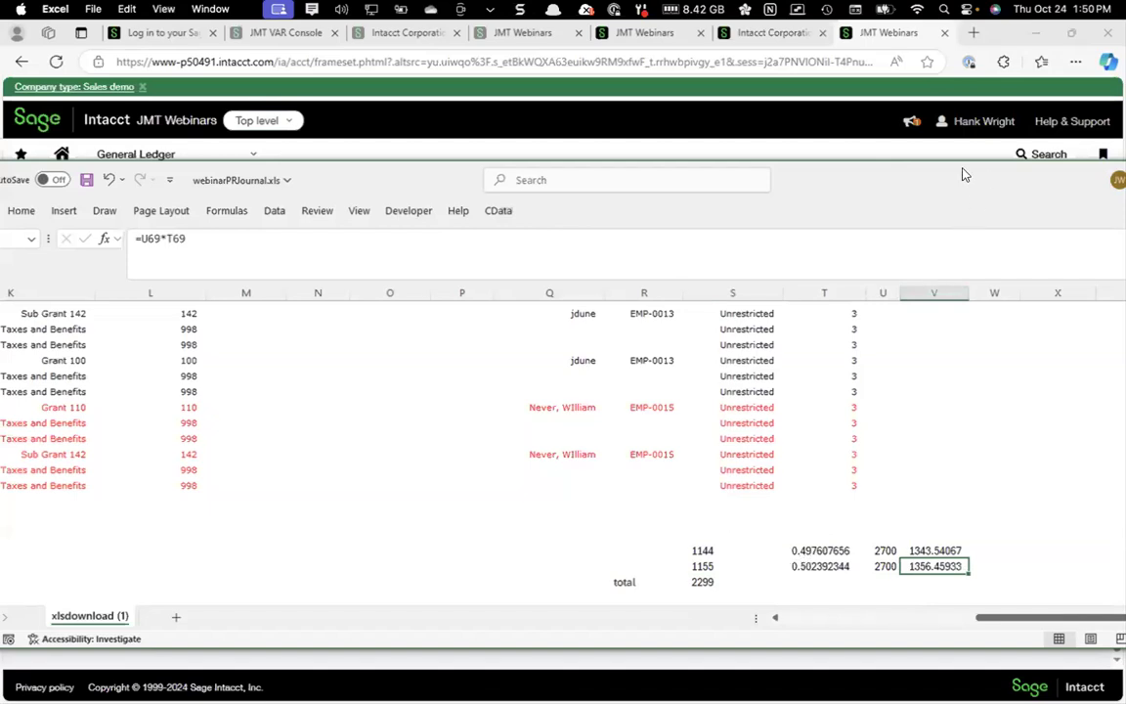
# Step: Try to close the webinarPRJournal.xls workbook, cancelling the save prompt
pyautogui.moveTo(988, 174); pyautogui.dragTo(723, 176)
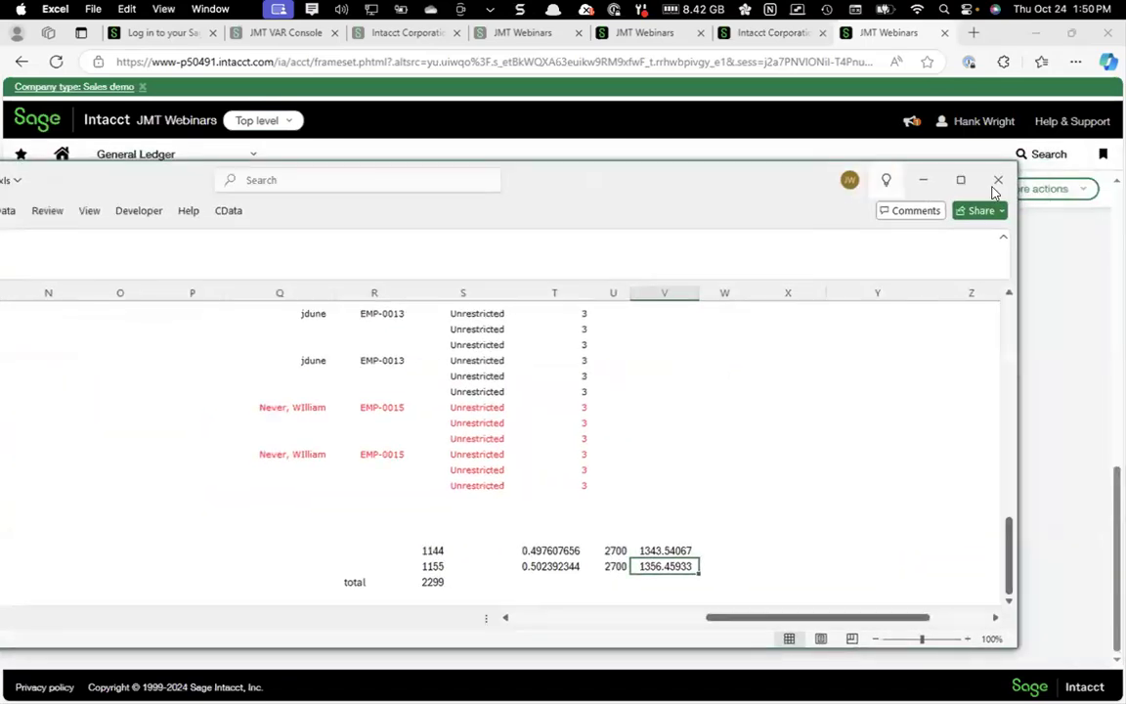
pyautogui.click(997, 183)
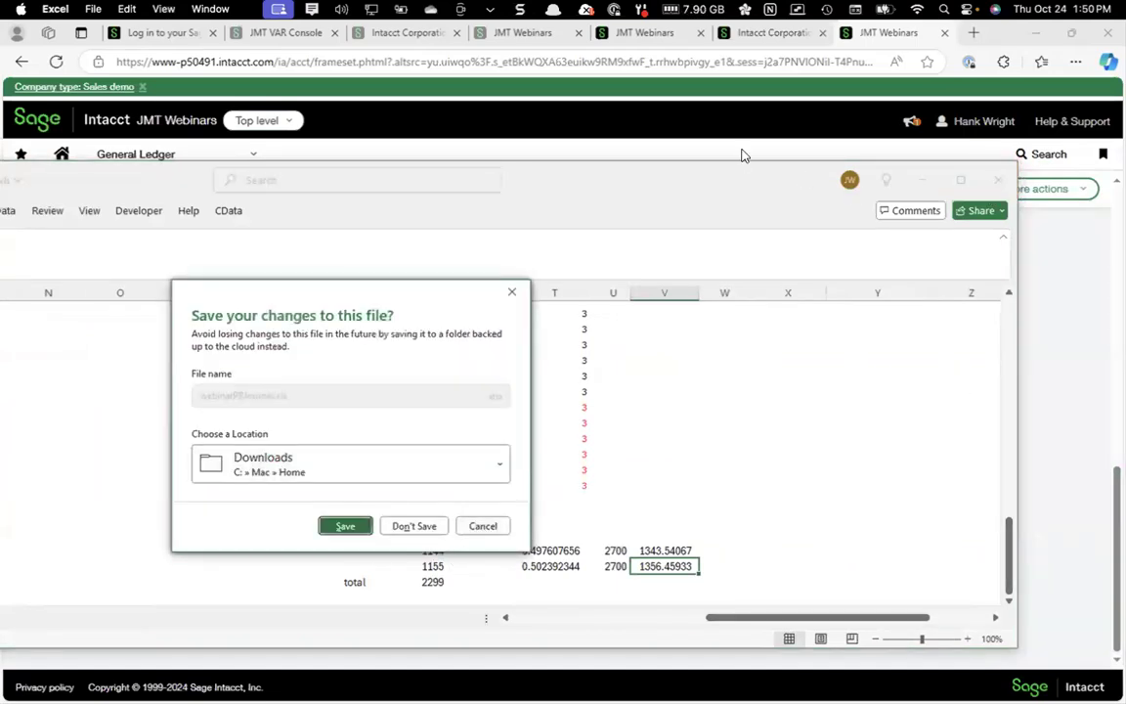
pyautogui.click(482, 526)
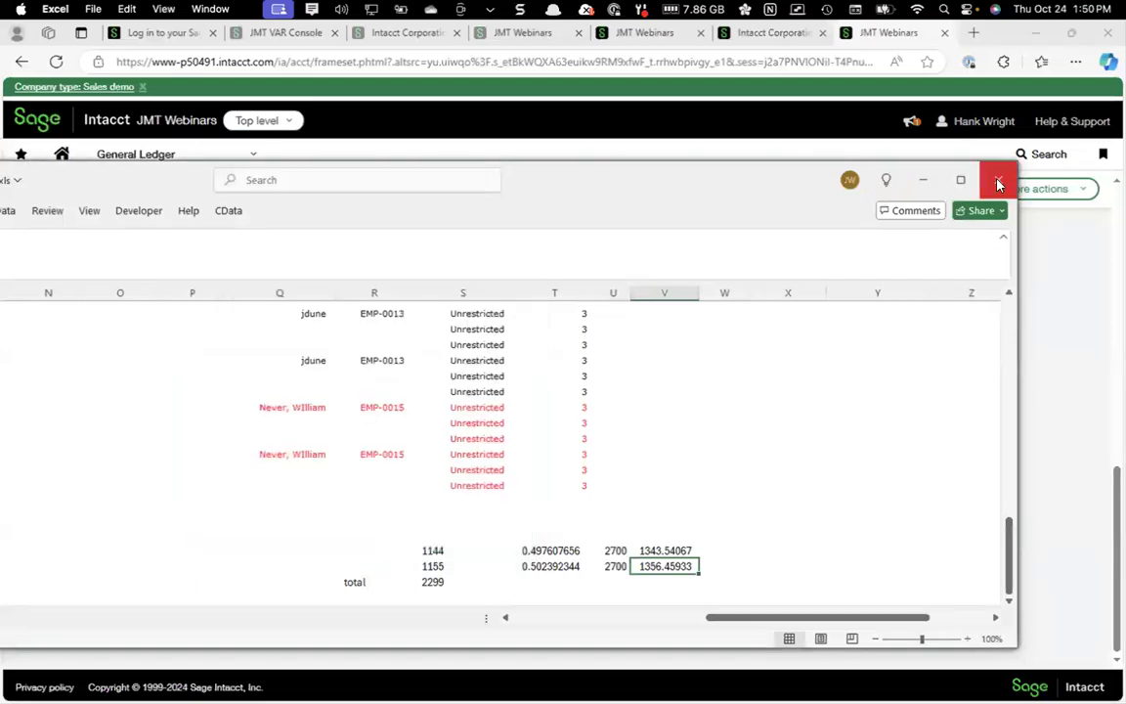
pyautogui.click(999, 180)
pyautogui.press('super+Tab')
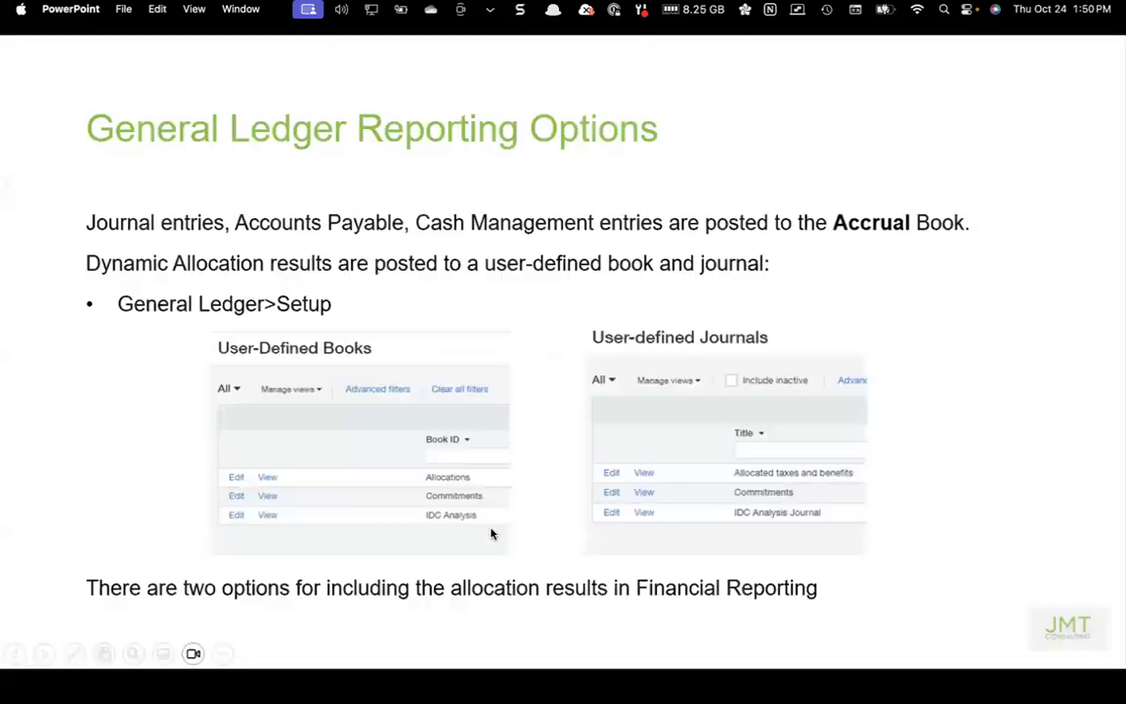
pyautogui.click(493, 533)
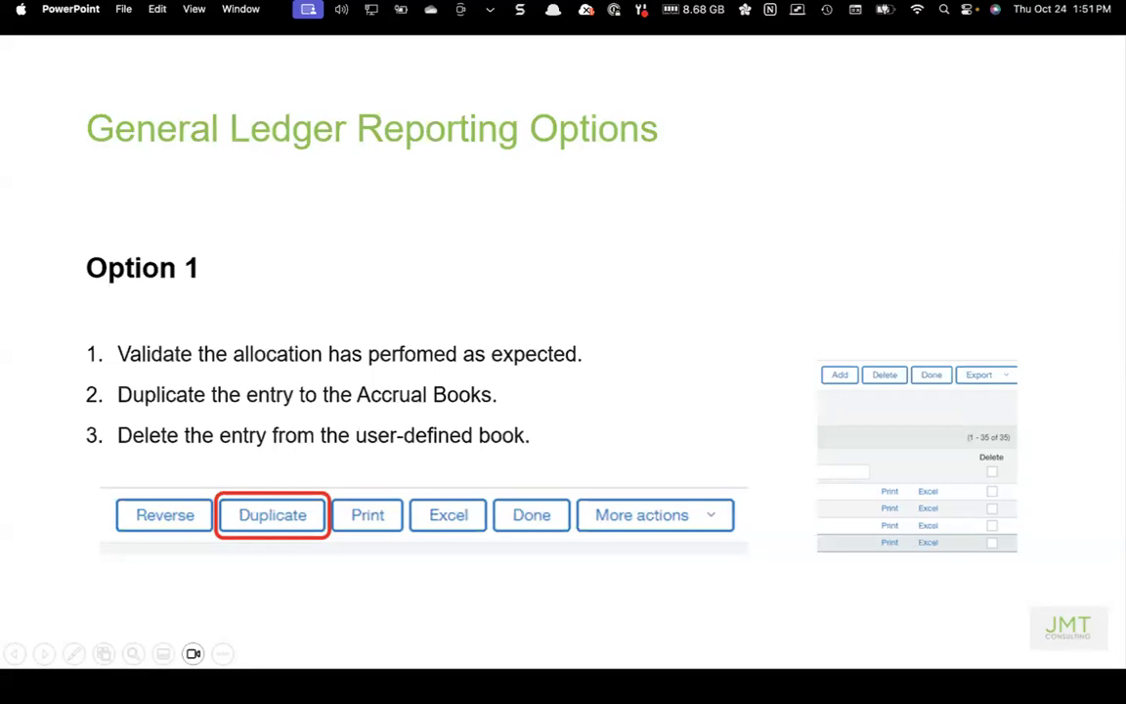
pyautogui.press('Right')
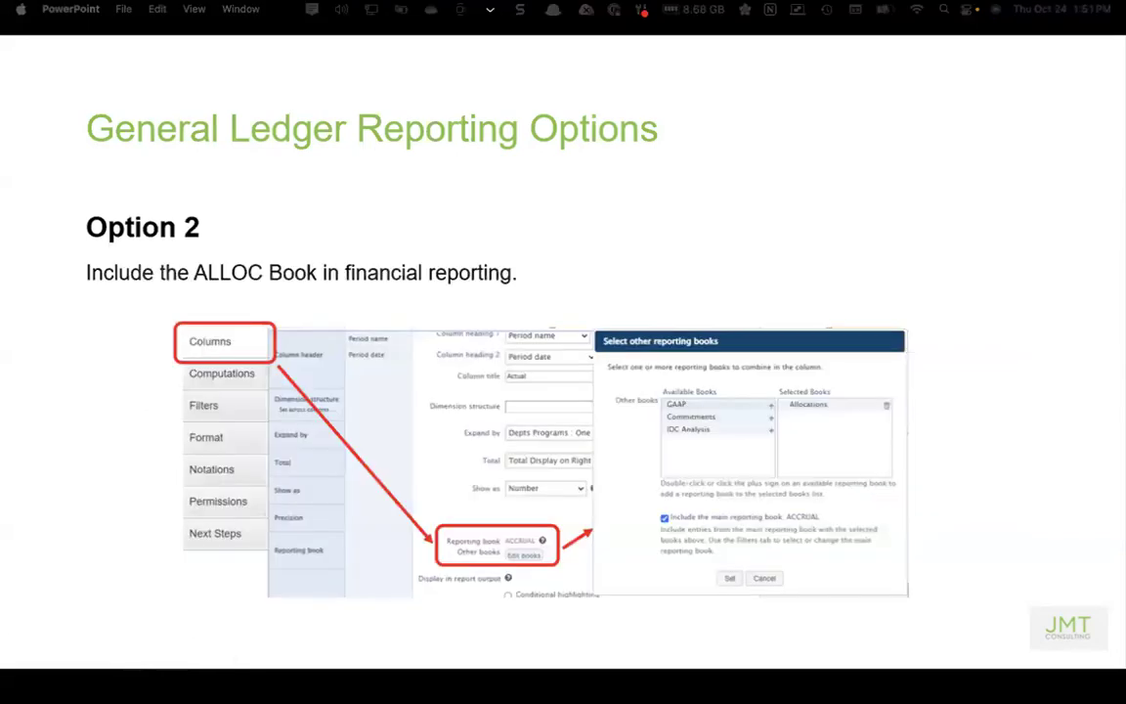